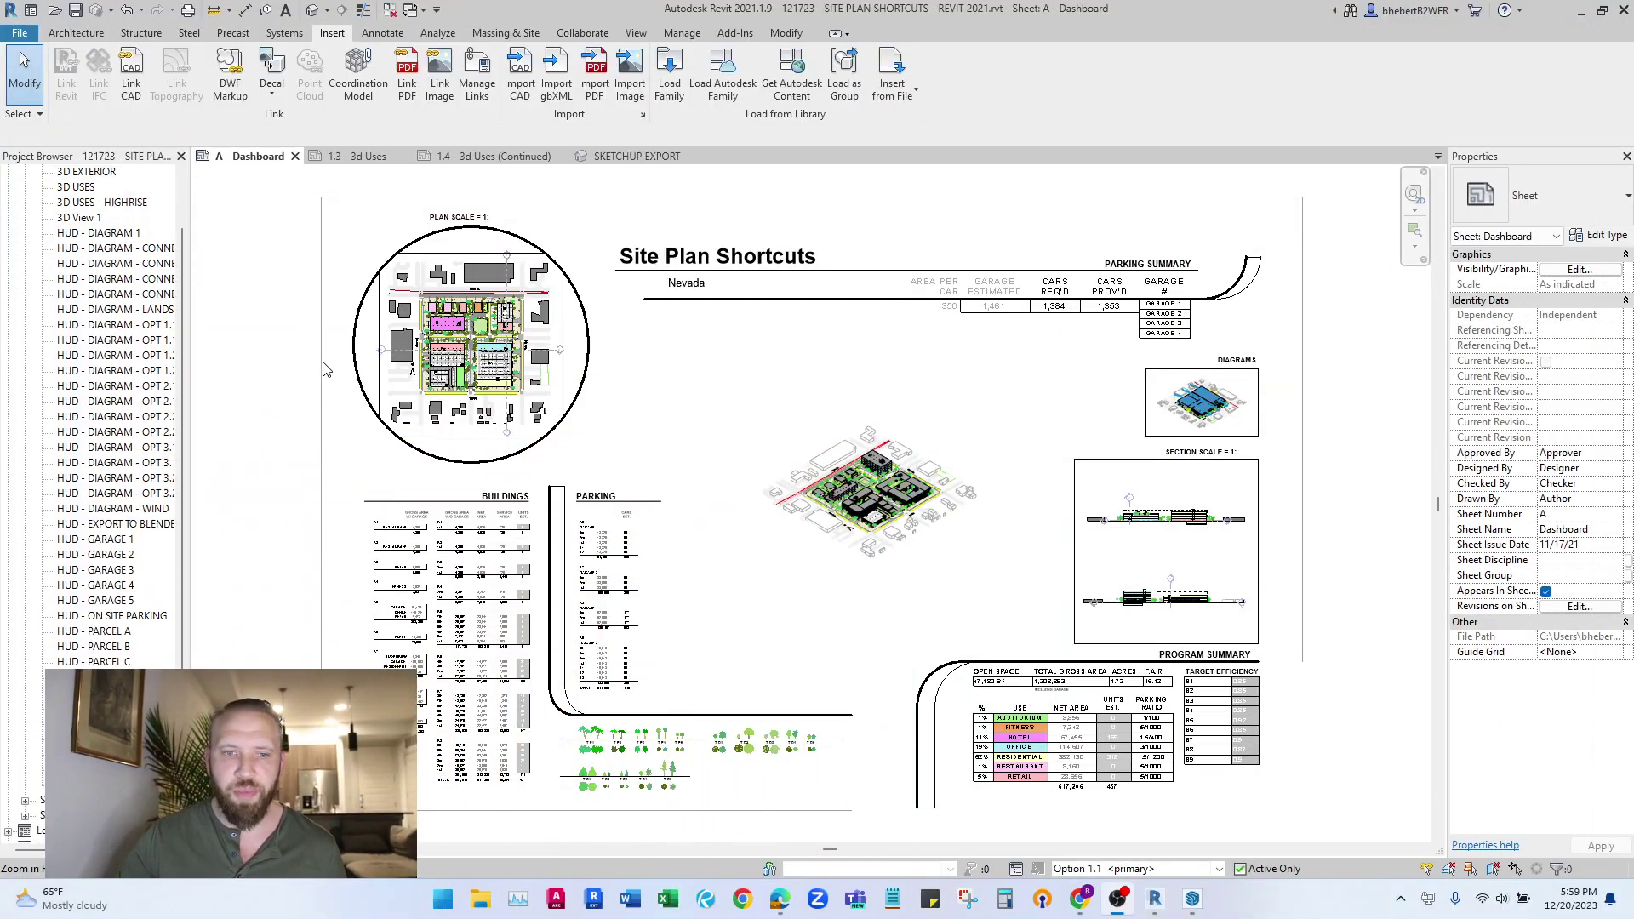
Look through the two 3d Uses sheets and open the SKETCHUP EXPORT 3D view
left_click(349, 158)
left_click(474, 164)
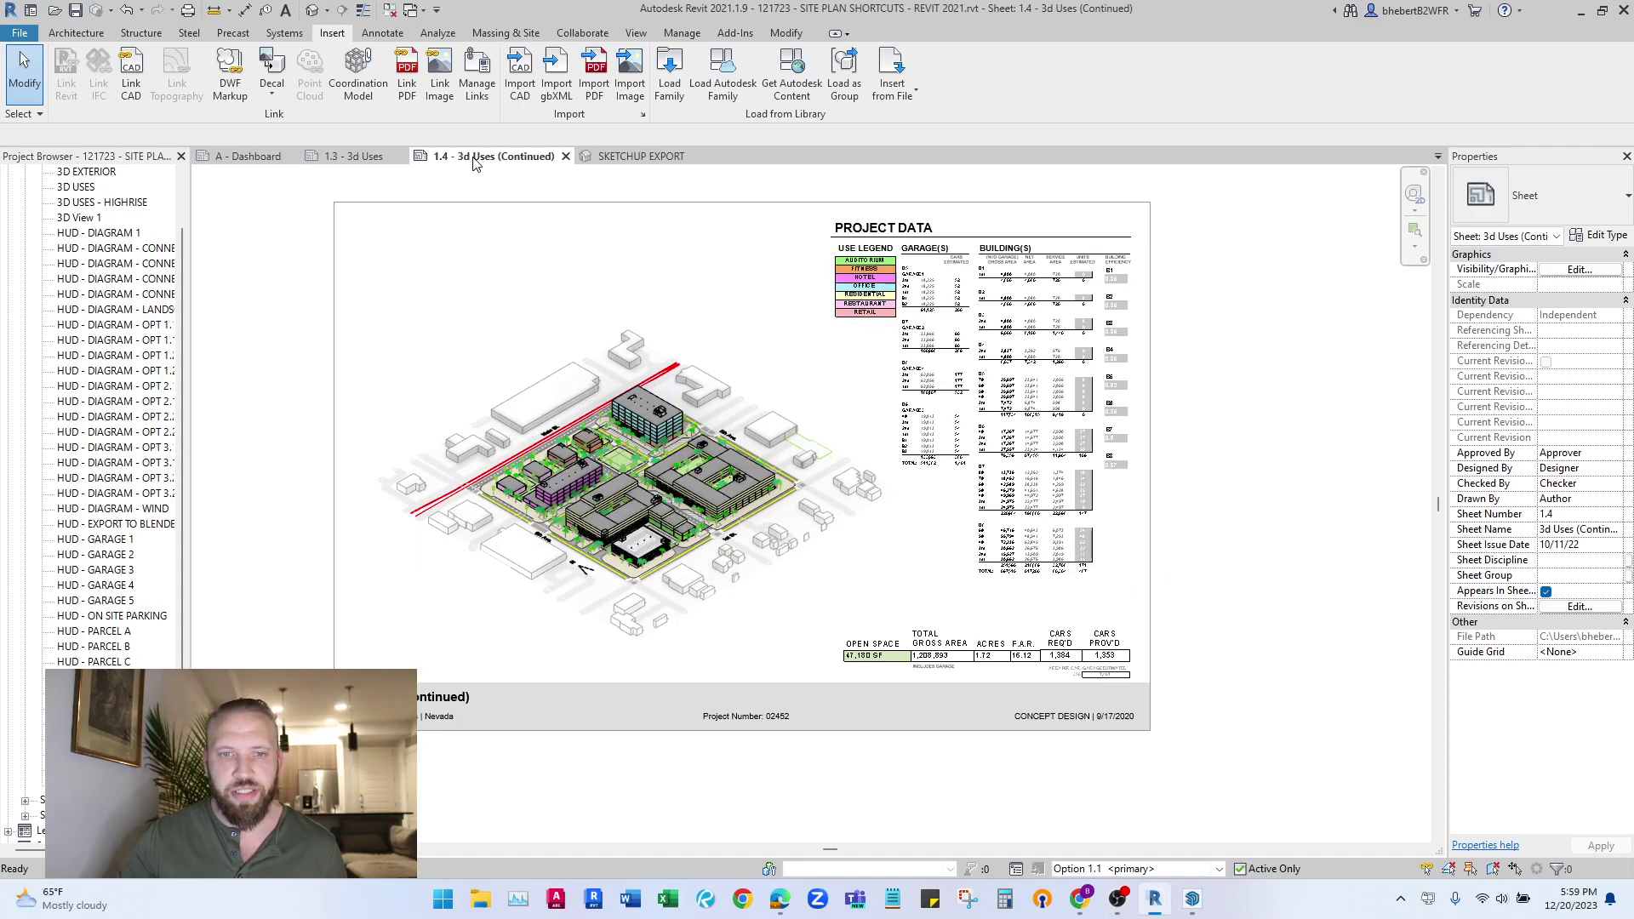
left_click(624, 162)
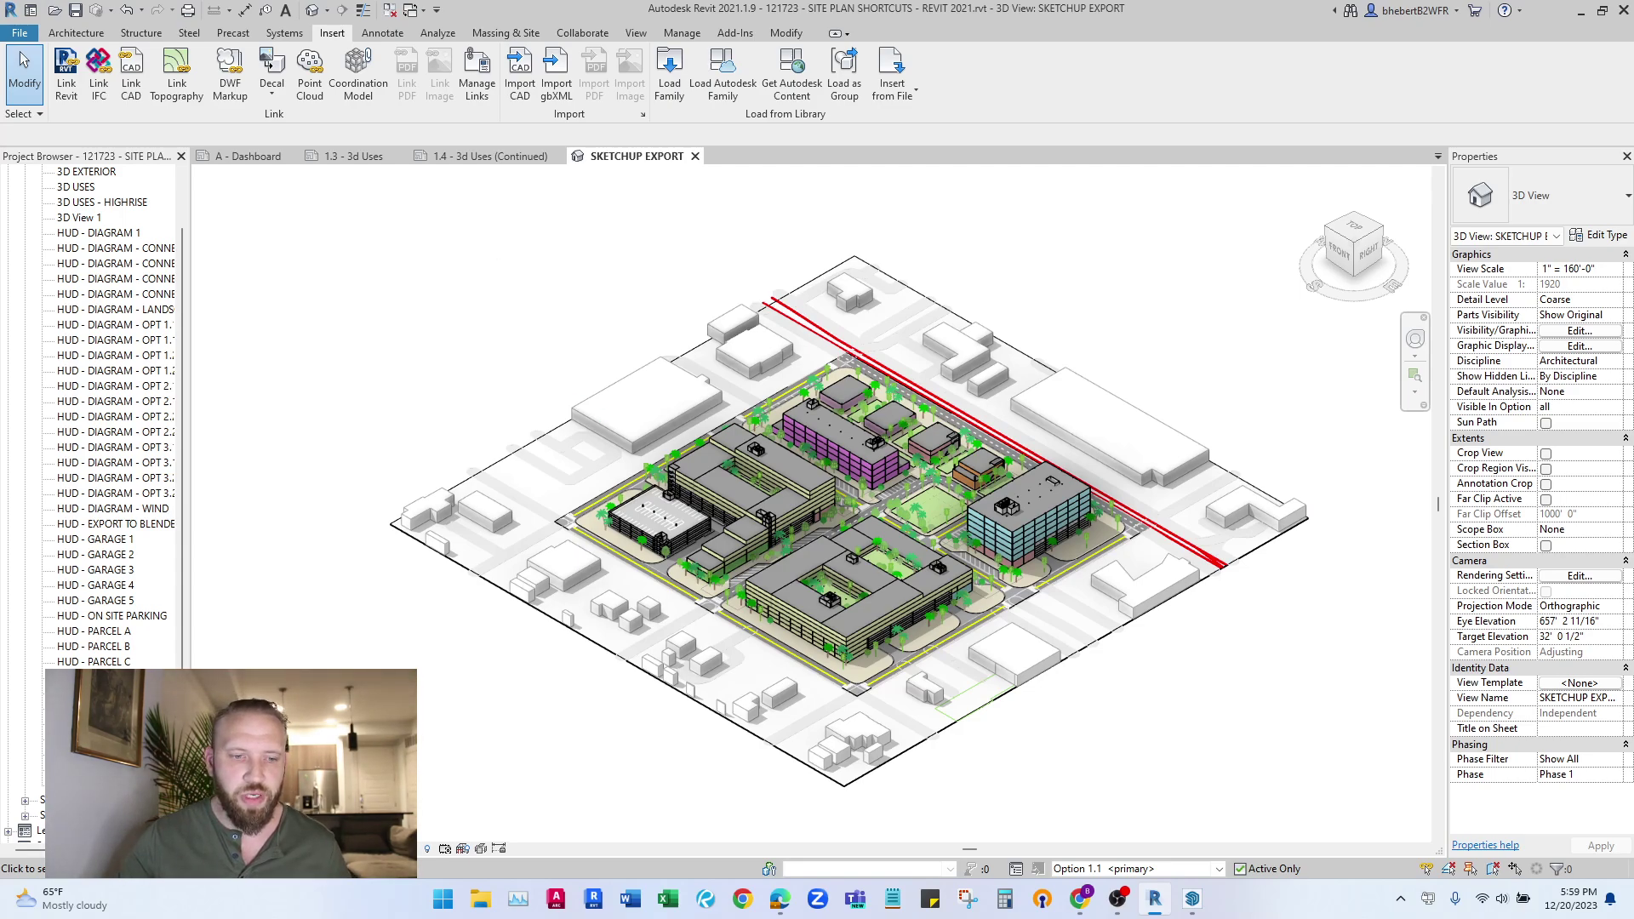
right_click(65, 784)
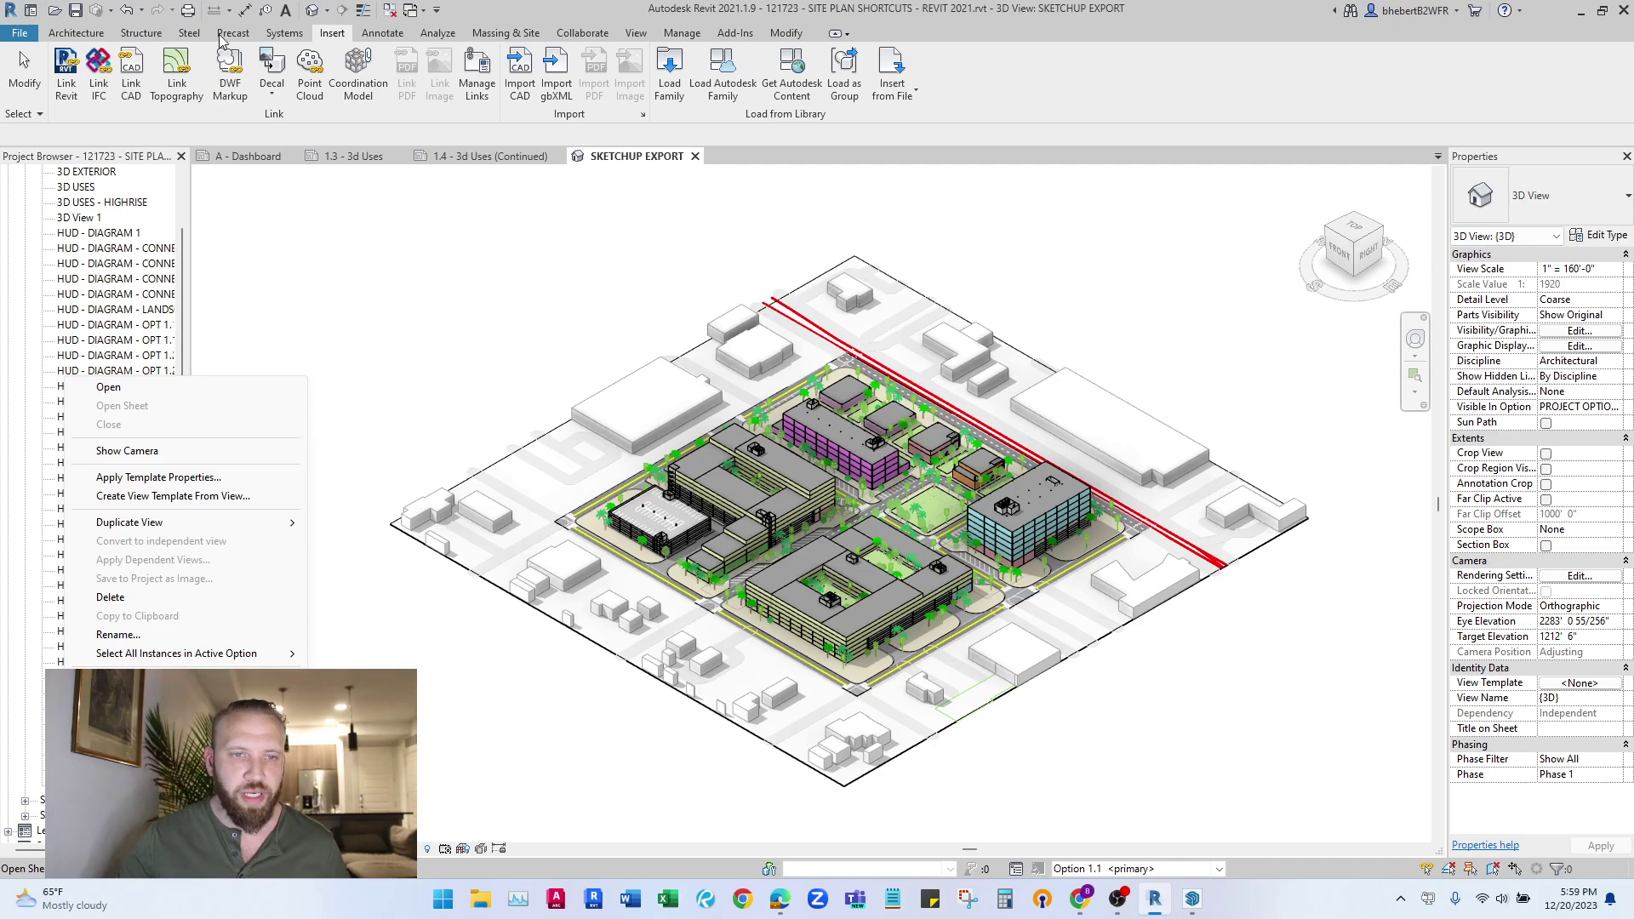
left_click(294, 572)
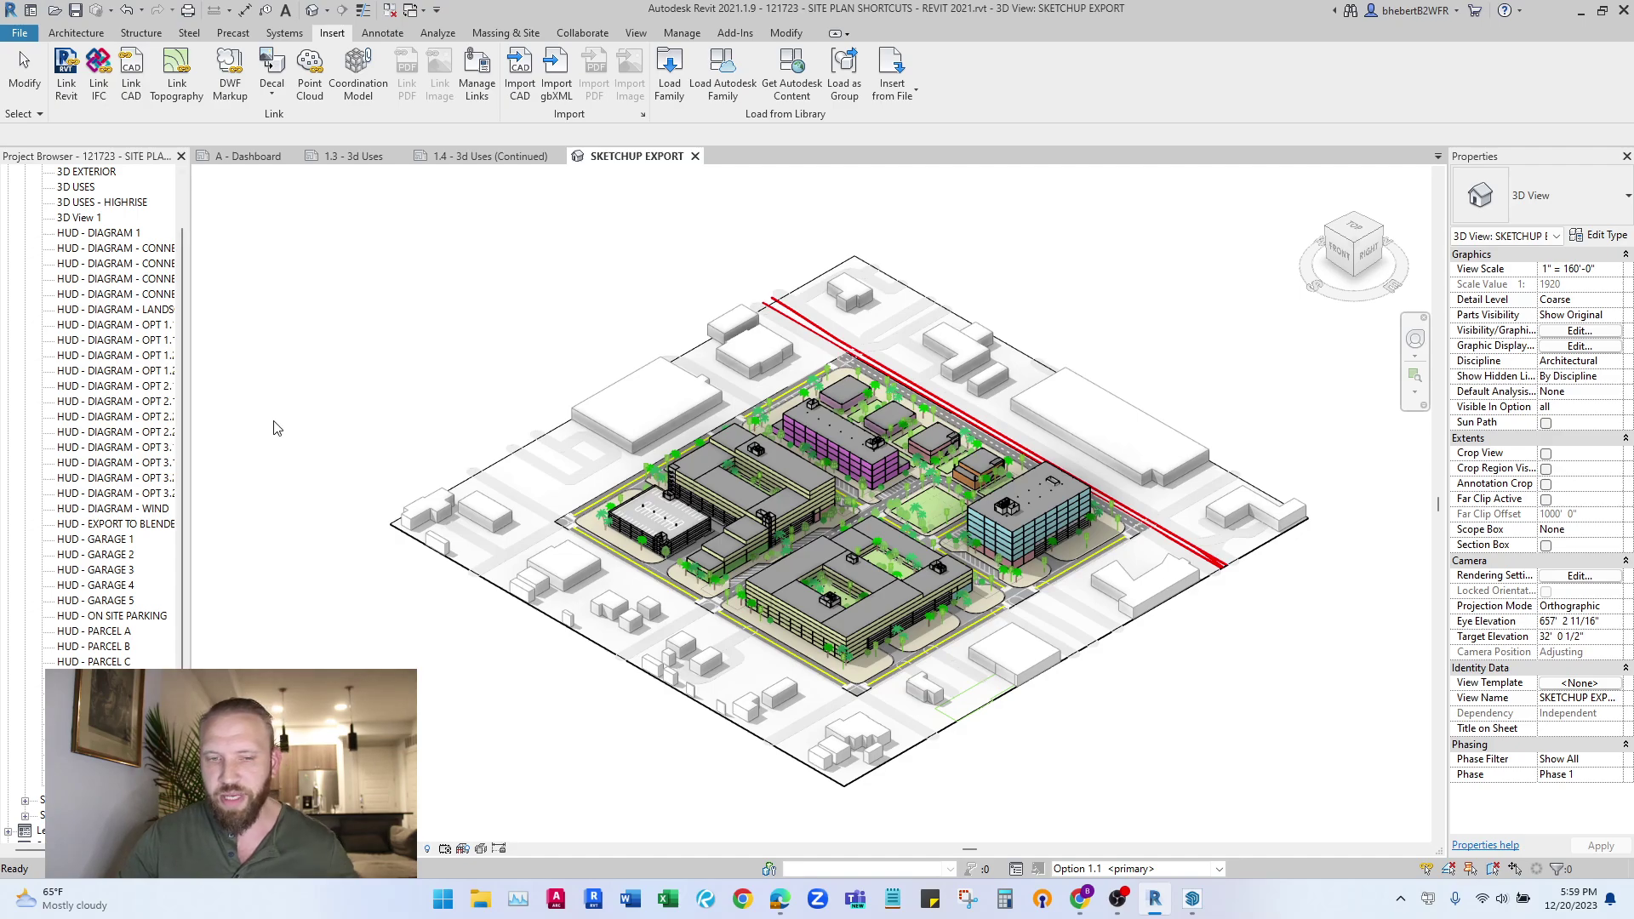
left_click(330, 363)
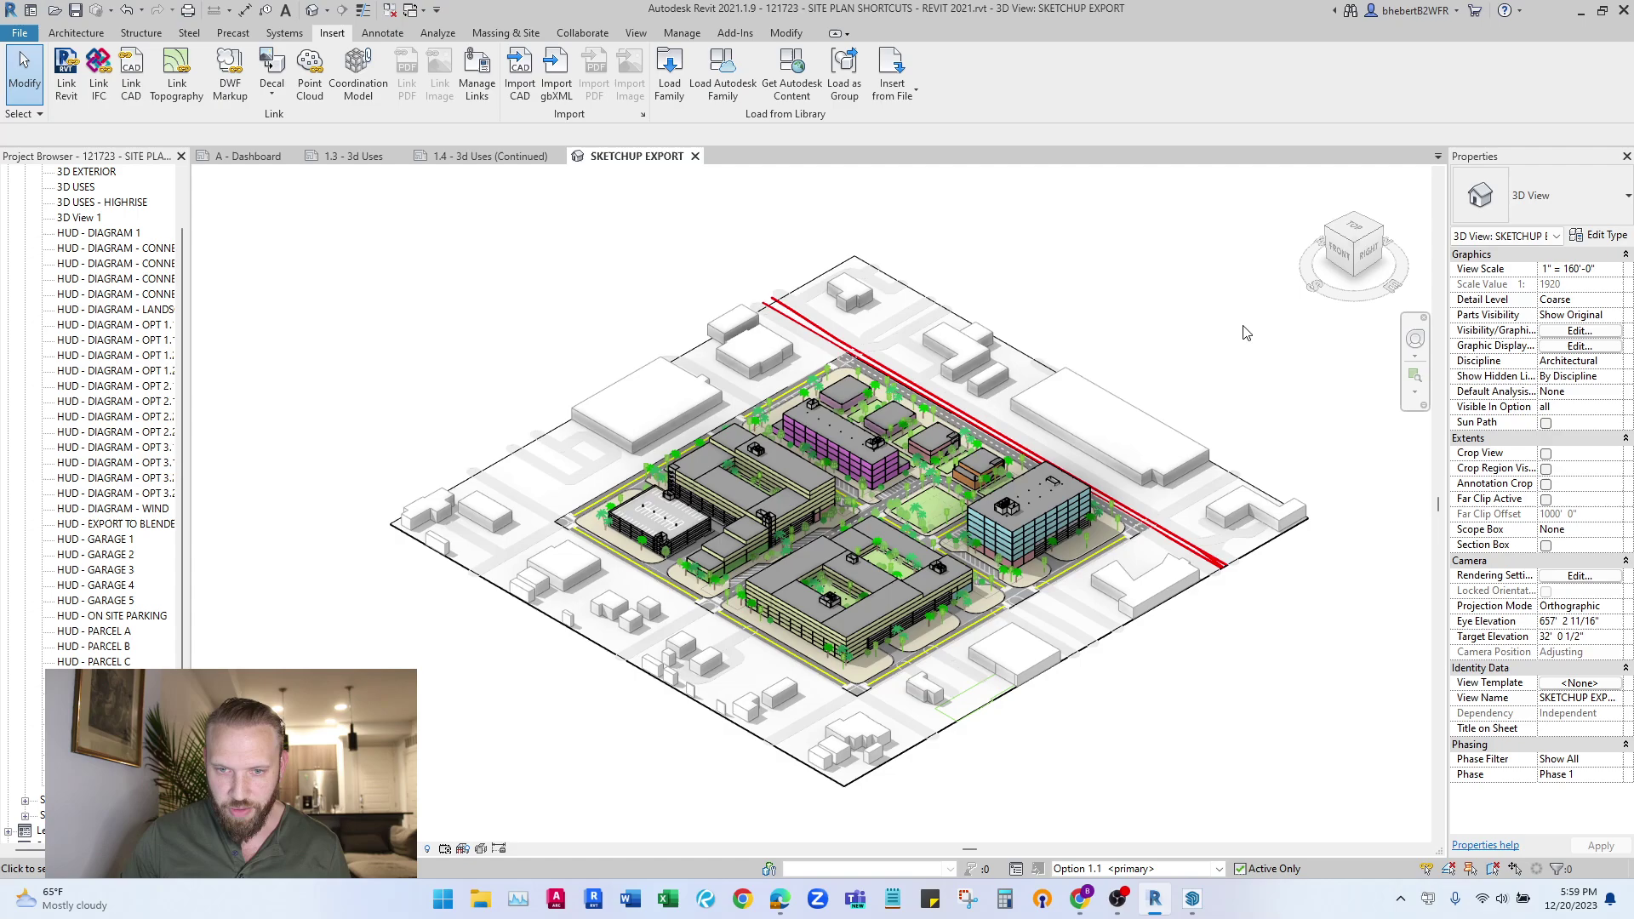
Review the view's visibility overrides for model categories, filters and design options, keeping PROJECT OPTIONS on <Automatic>
left_click(1580, 330)
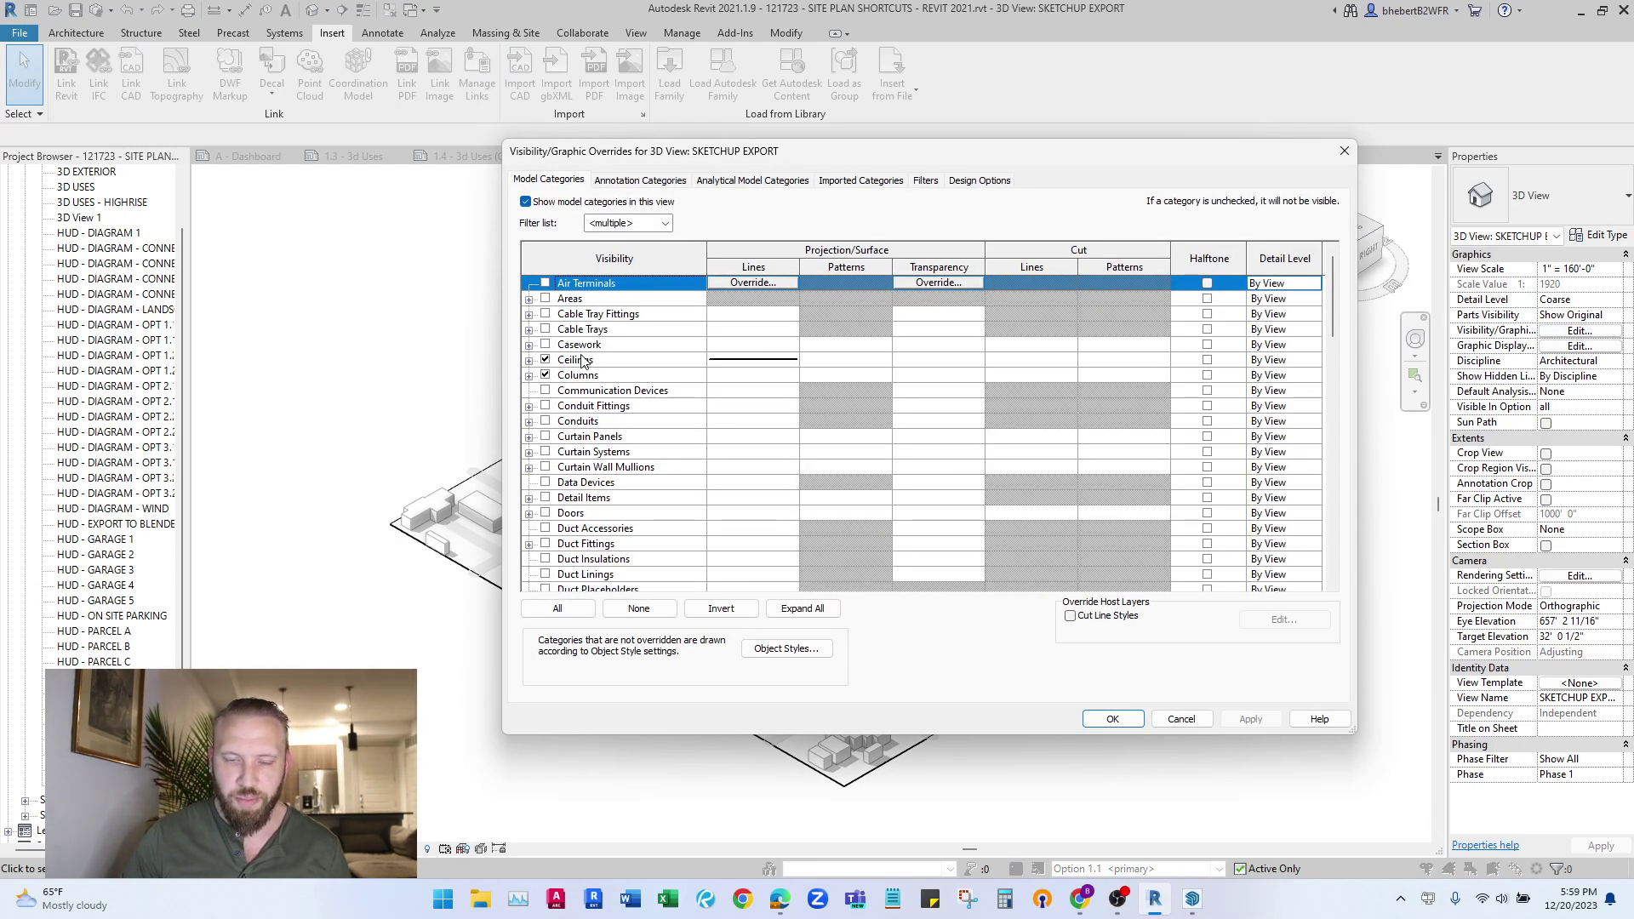
scroll(584, 361, "down", 10)
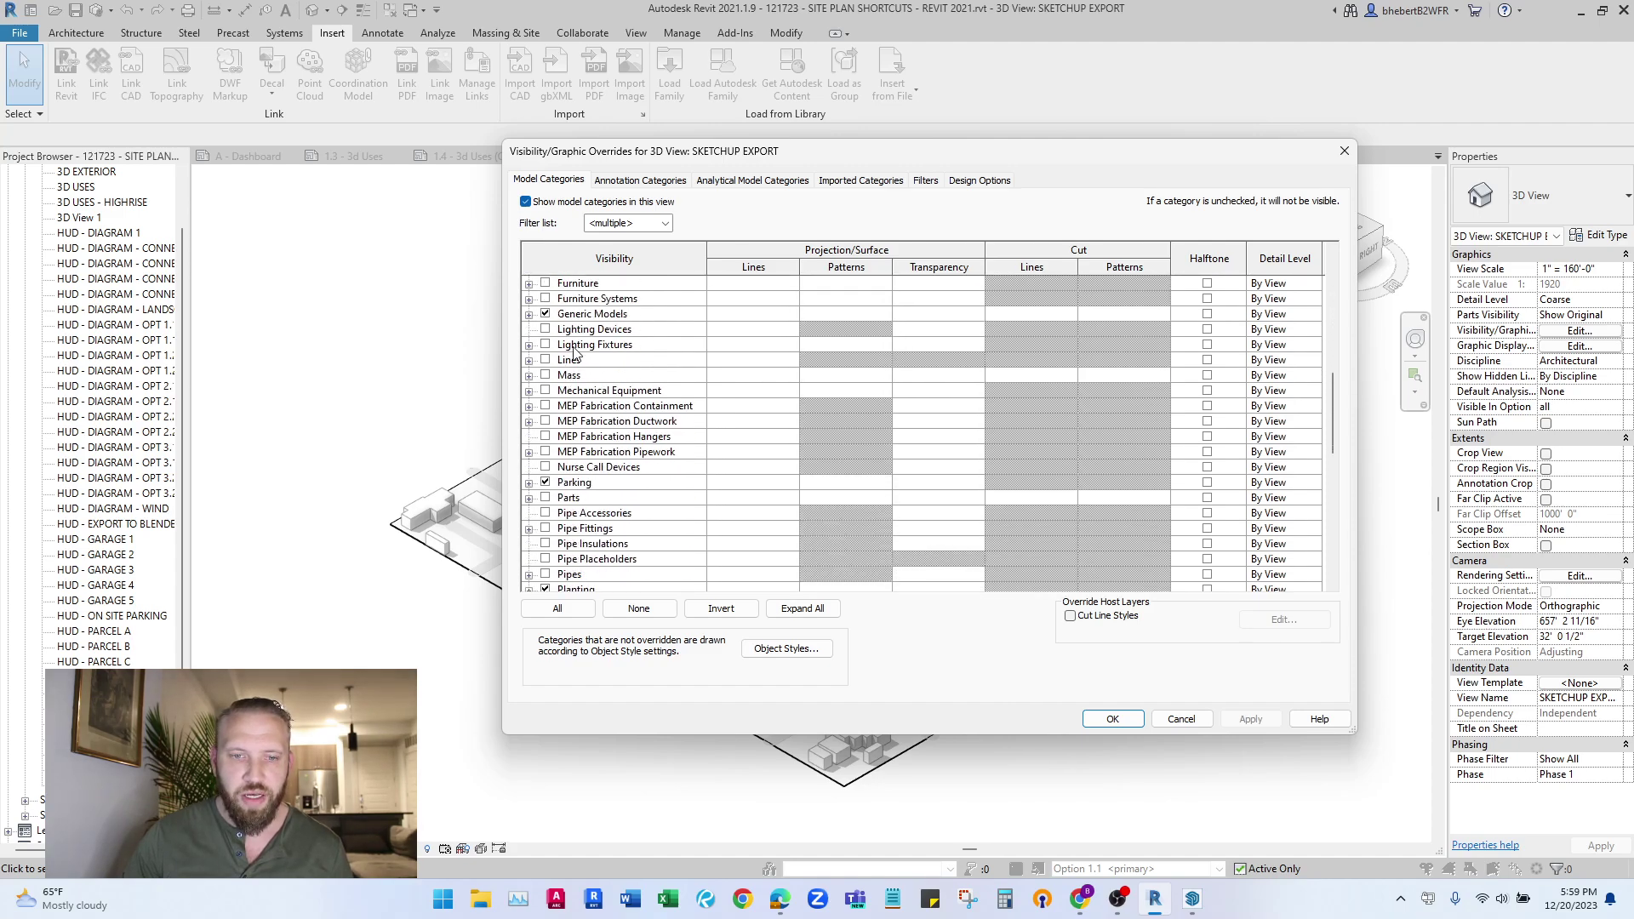
scroll(609, 320, "up", 3)
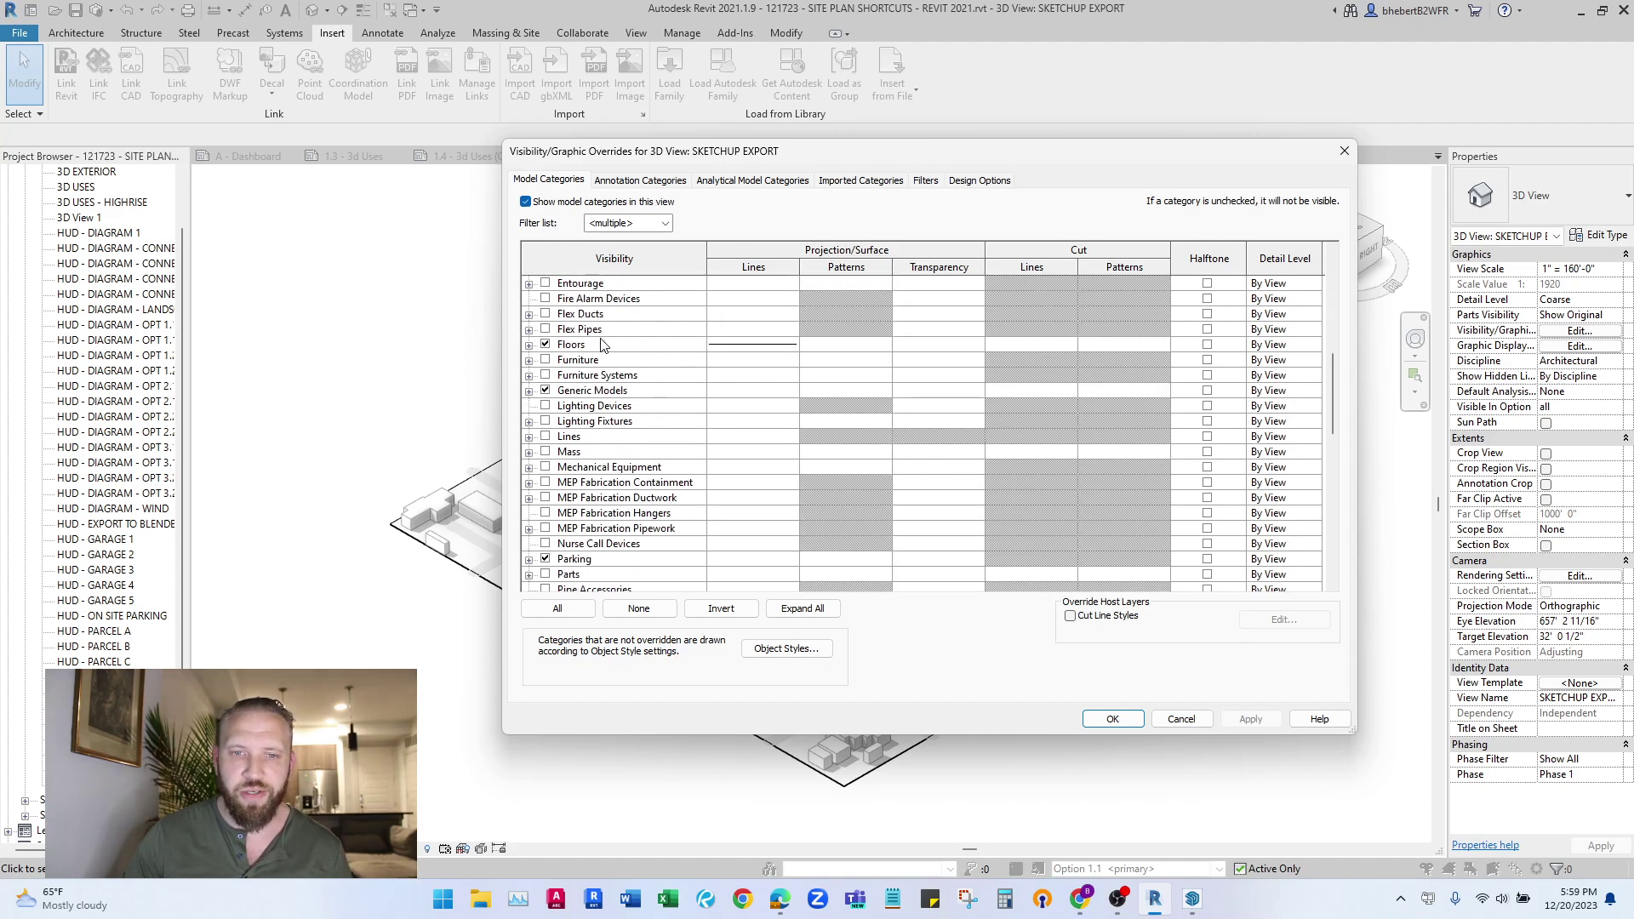
left_click(924, 181)
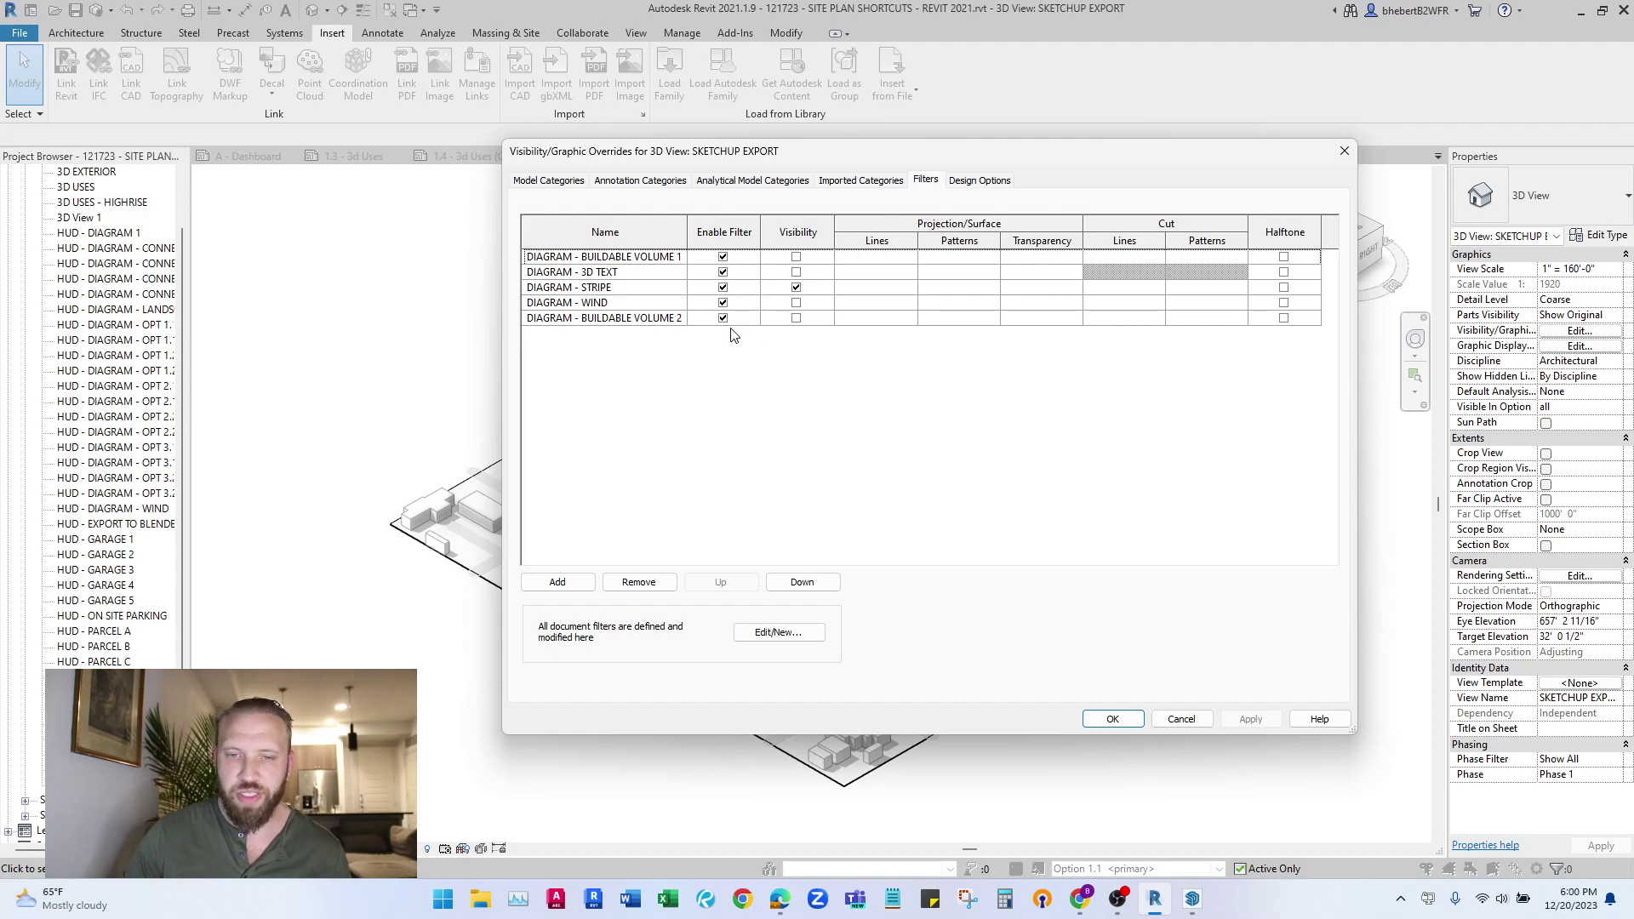
left_click(971, 183)
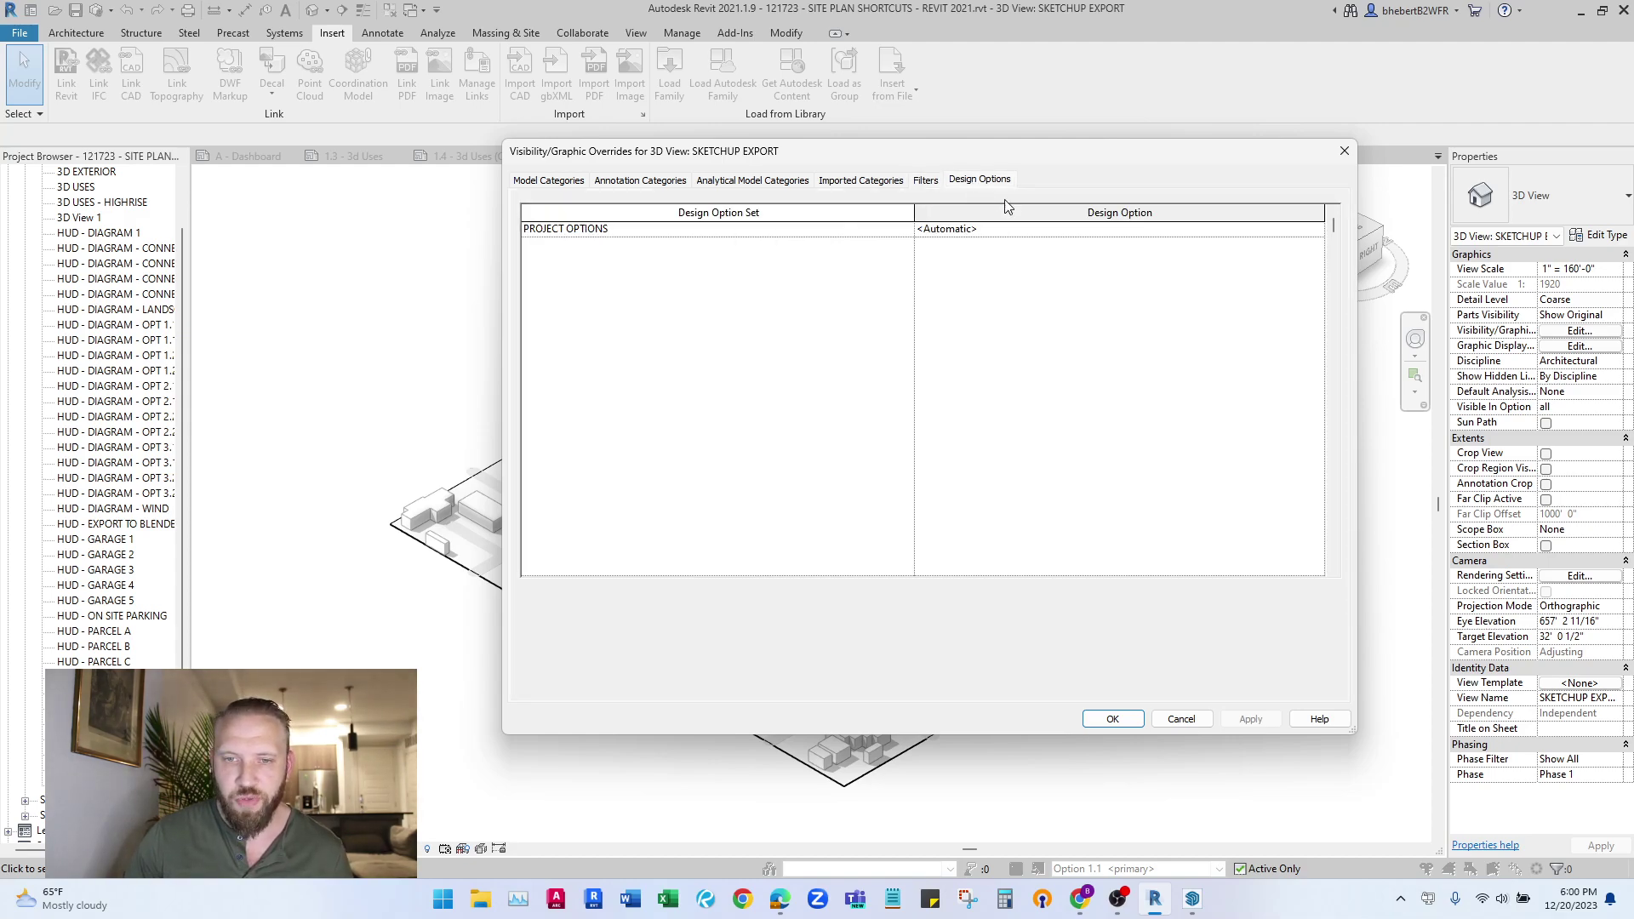
left_click(1205, 229)
left_click(1316, 230)
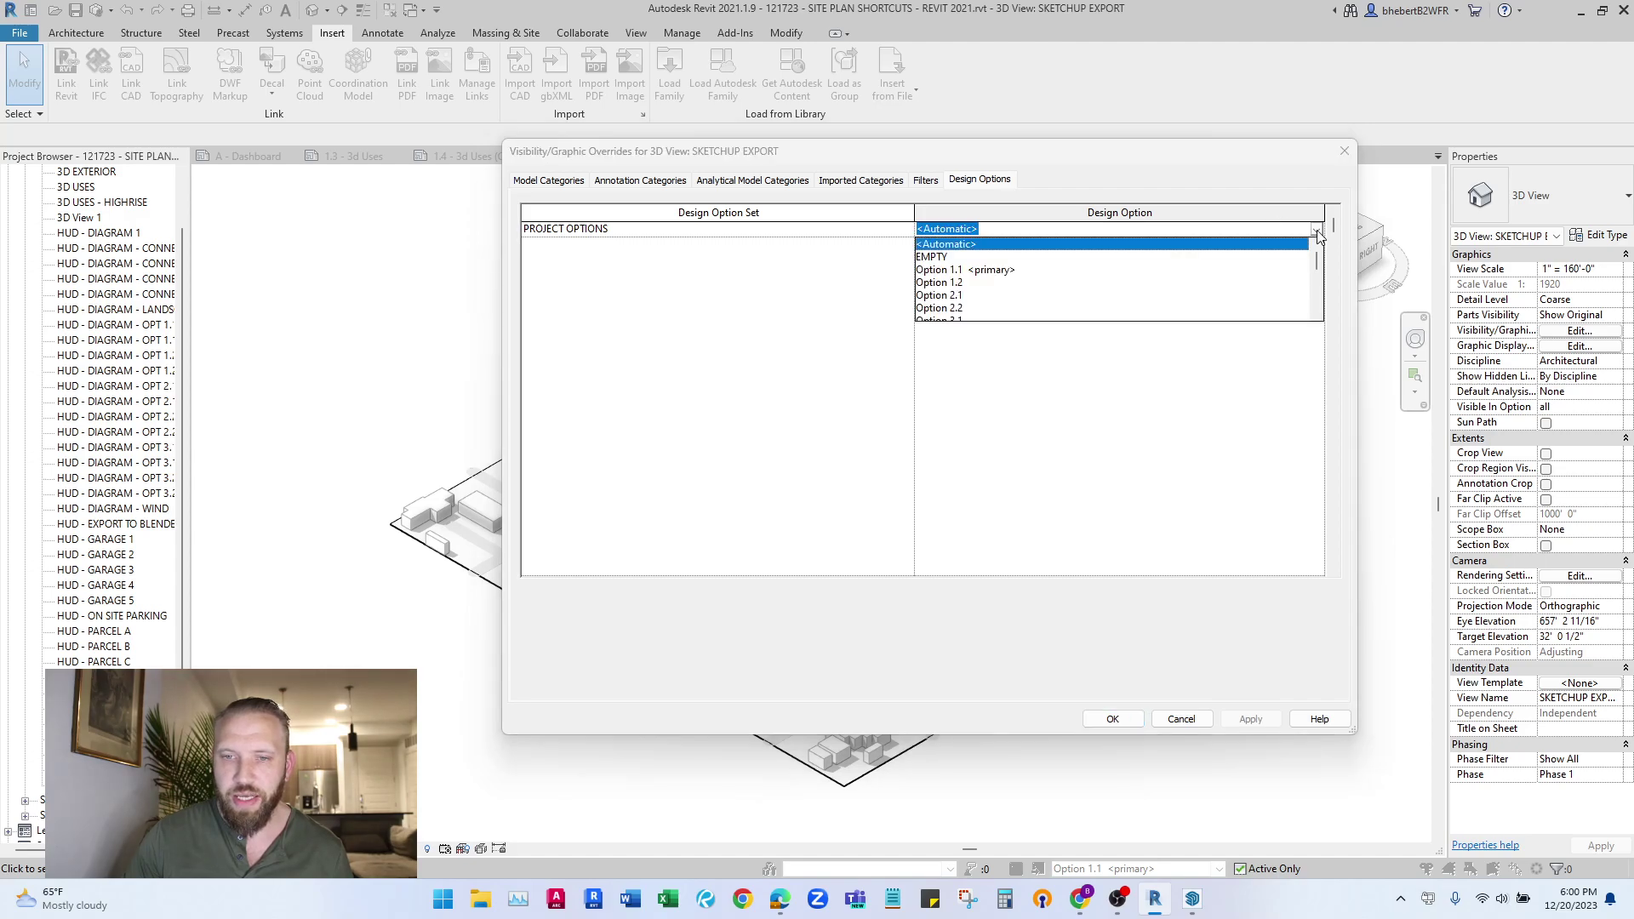
left_click(1317, 233)
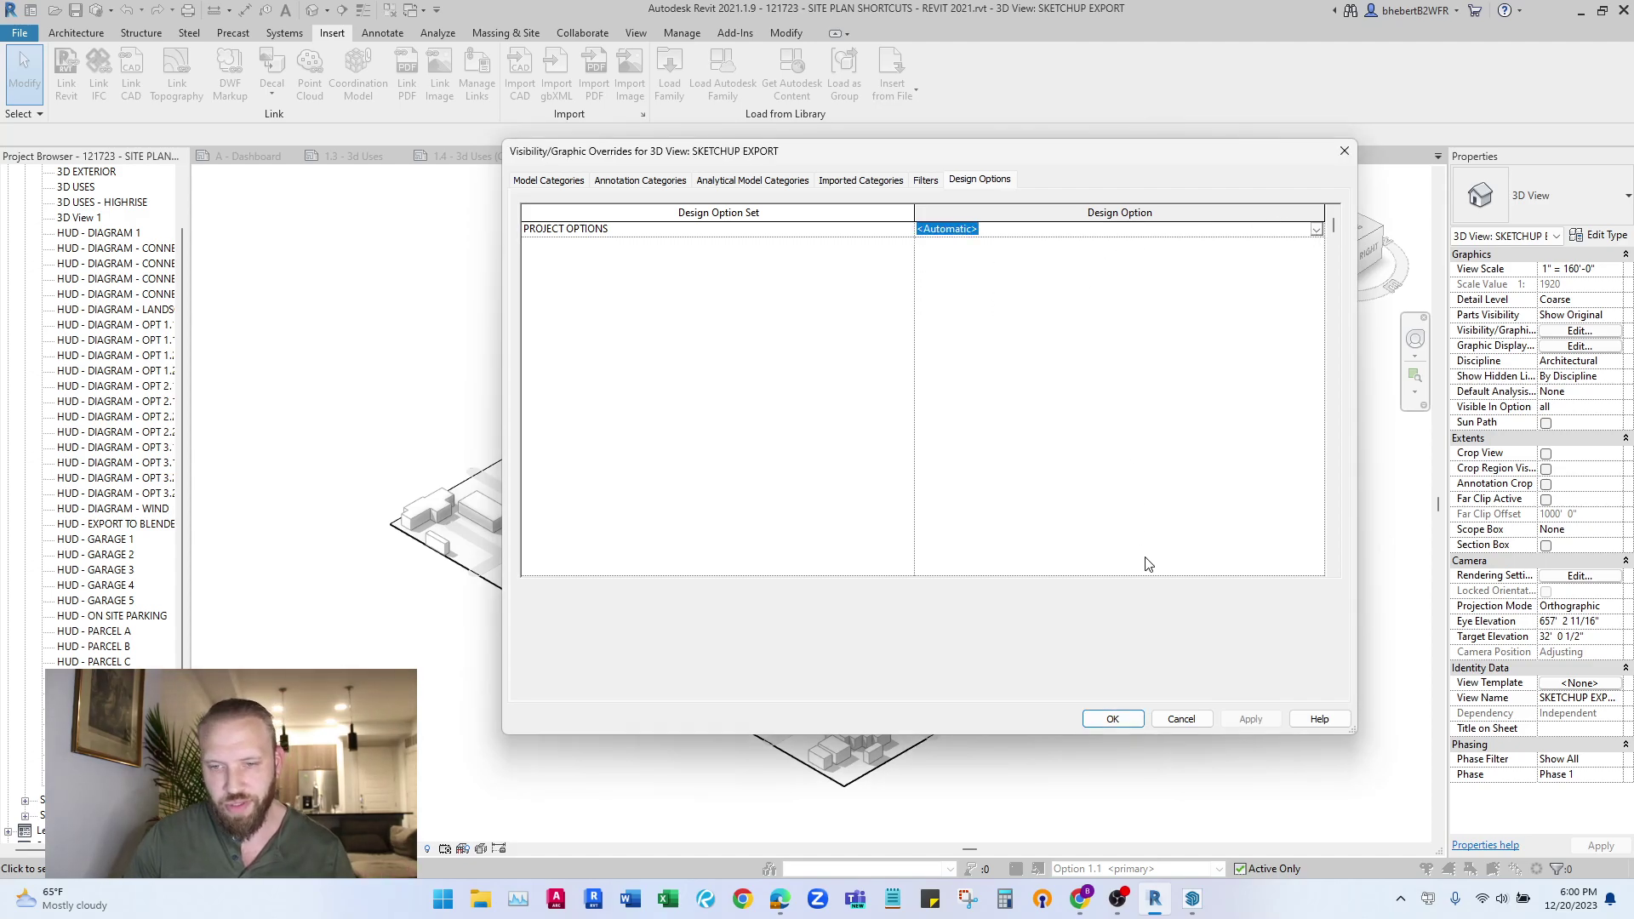
left_click(1123, 718)
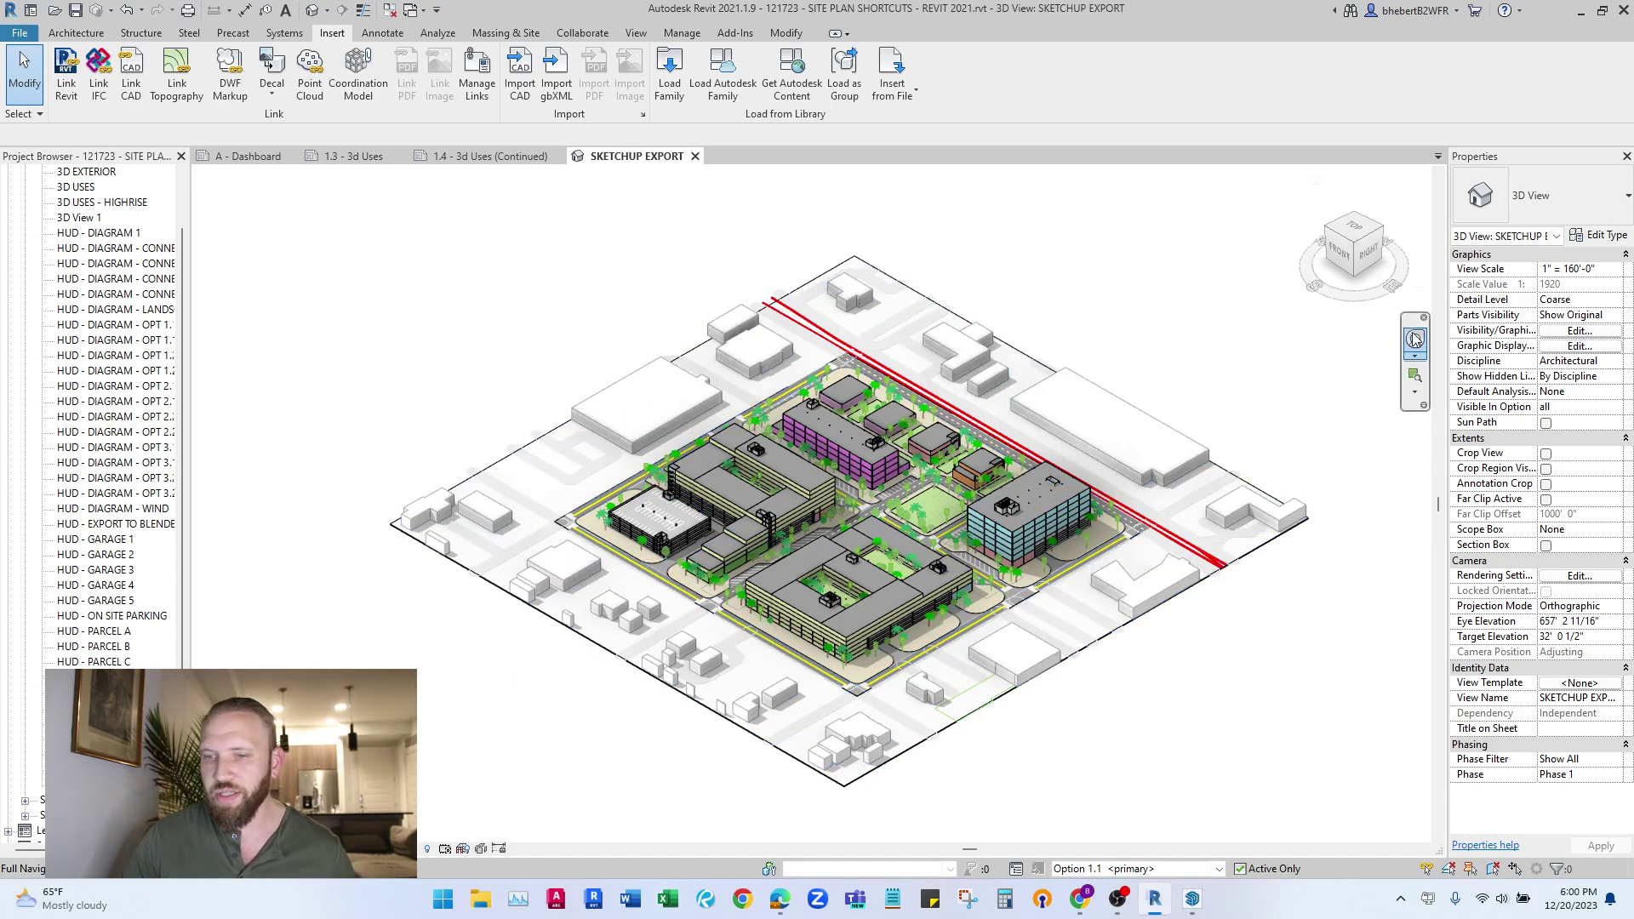
Check the view's Graphic Display Options and keep the model display style on Consistent Colors
left_click(1556, 348)
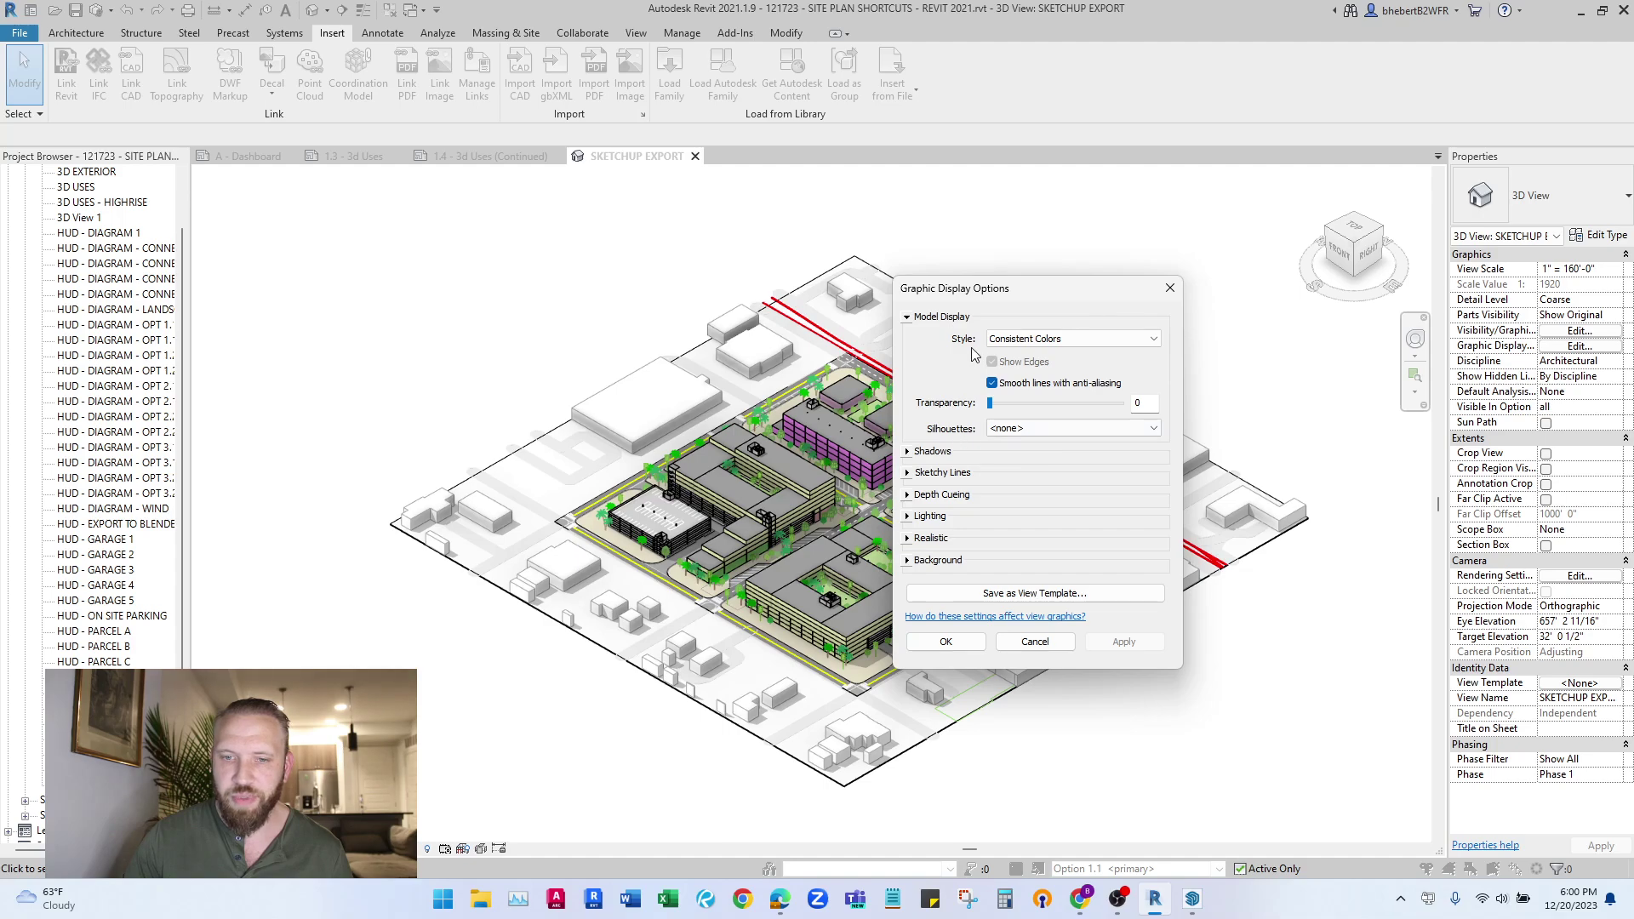
left_click(1080, 338)
left_click(1080, 338)
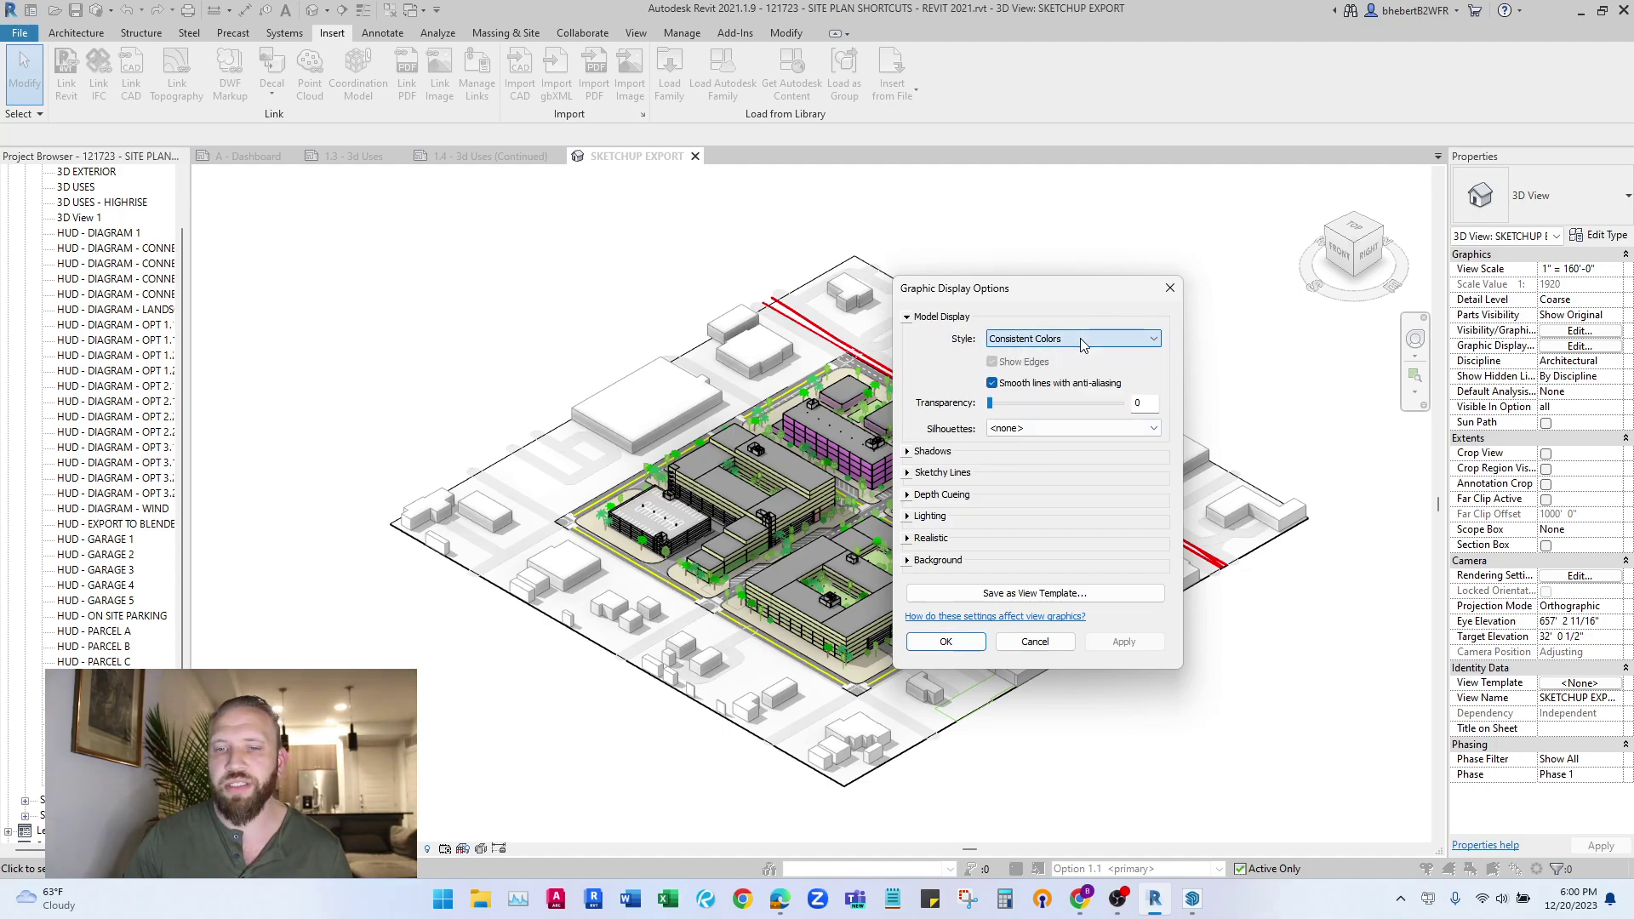
left_click(947, 642)
Examine the site model's buildings, streets and landscaping up close and as a whole
scroll(985, 486, "up", 6)
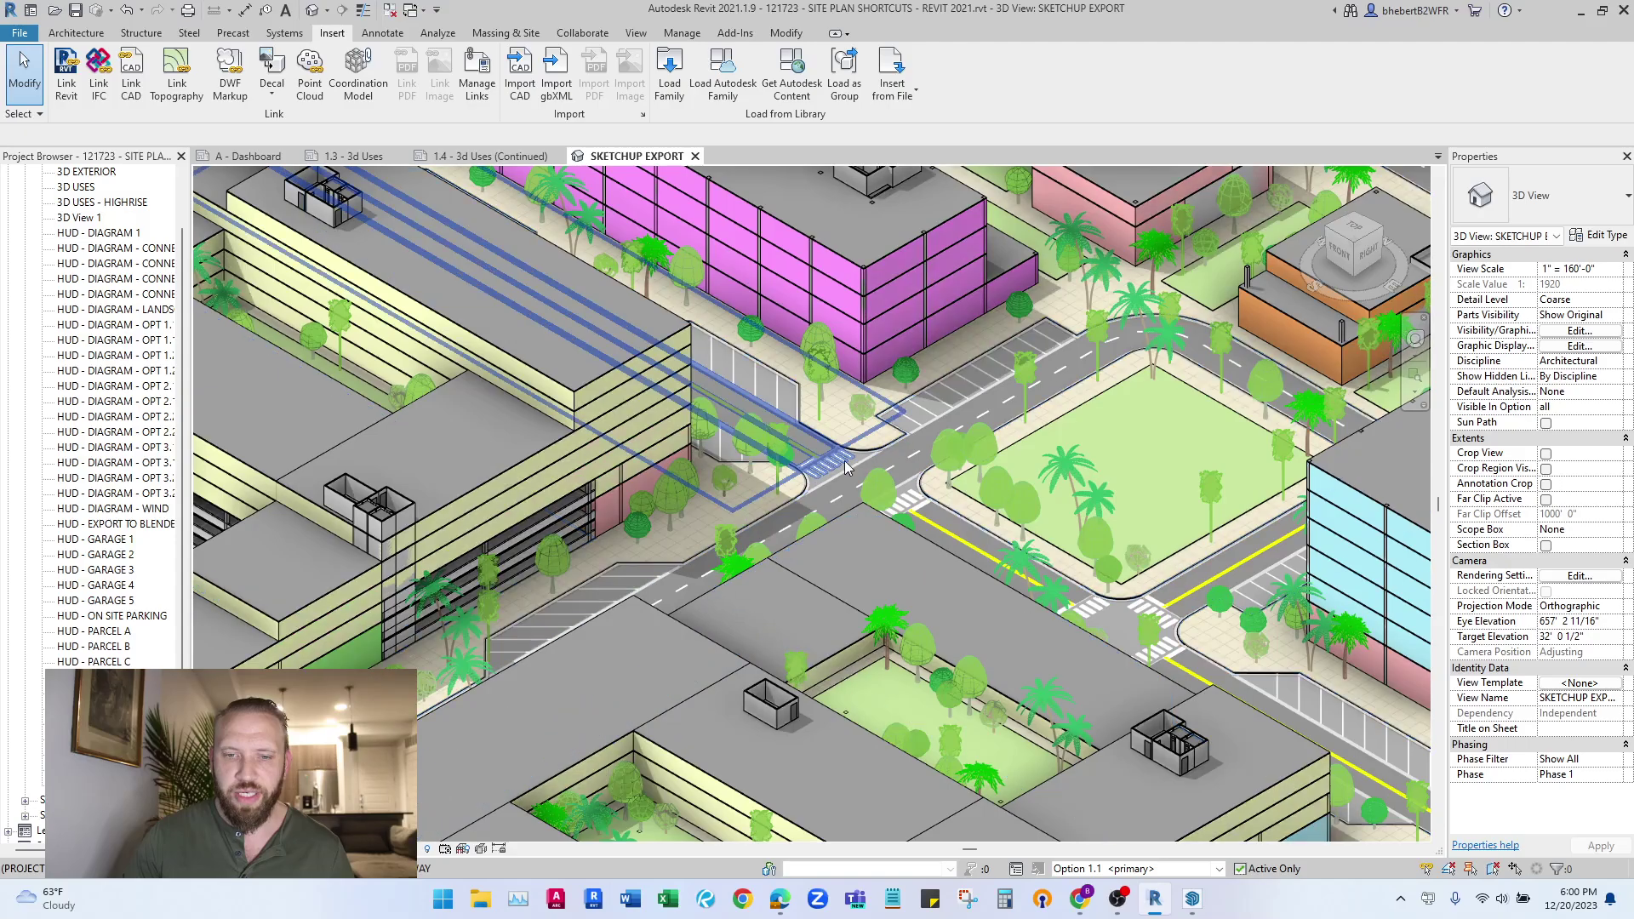
middle_click_drag(756, 392, 907, 449)
scroll(874, 419, "down", 1)
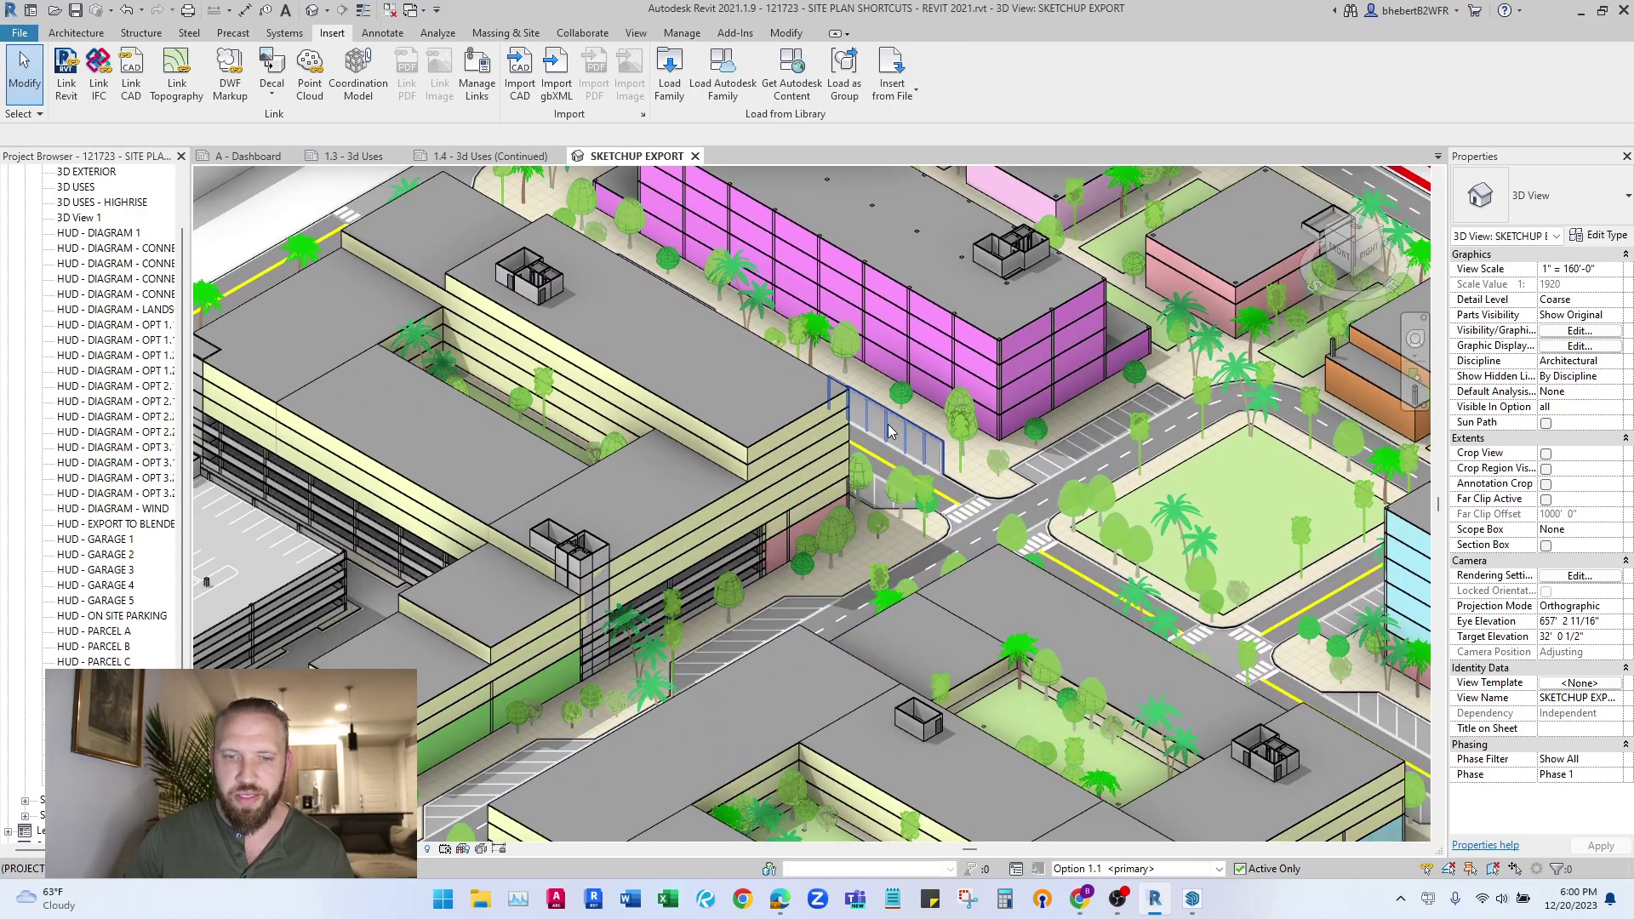
middle_click_drag(819, 552, 466, 467)
scroll(760, 481, "down", 1)
middle_click_drag(760, 480, 702, 456)
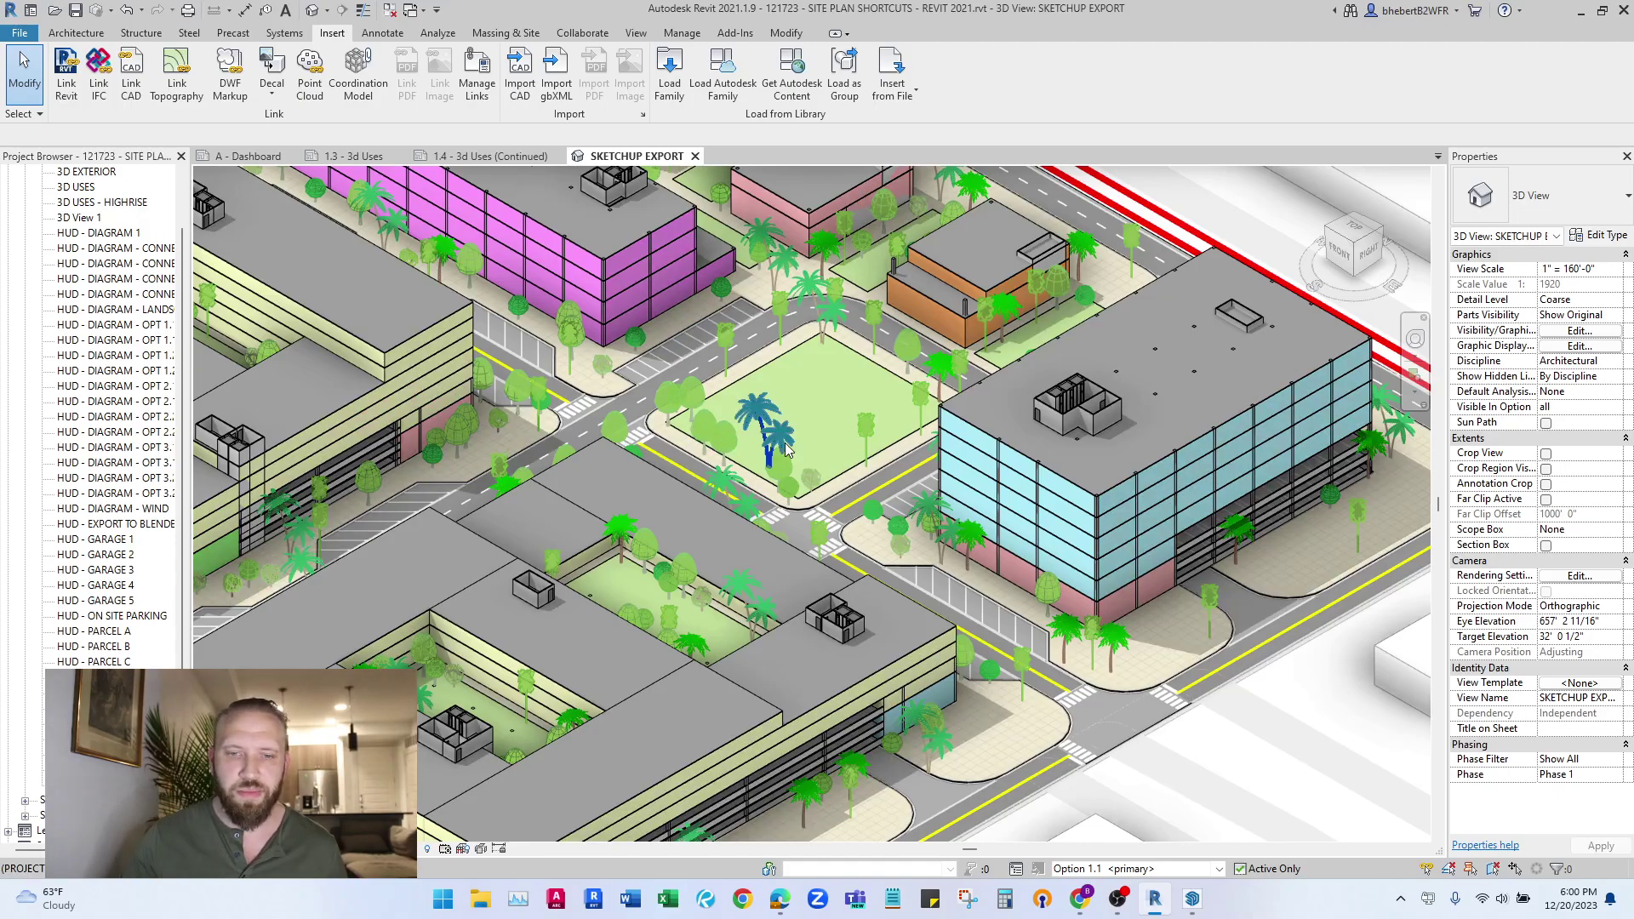
scroll(778, 440, "down", 2)
middle_click_drag(766, 468, 879, 562)
scroll(902, 519, "down", 2)
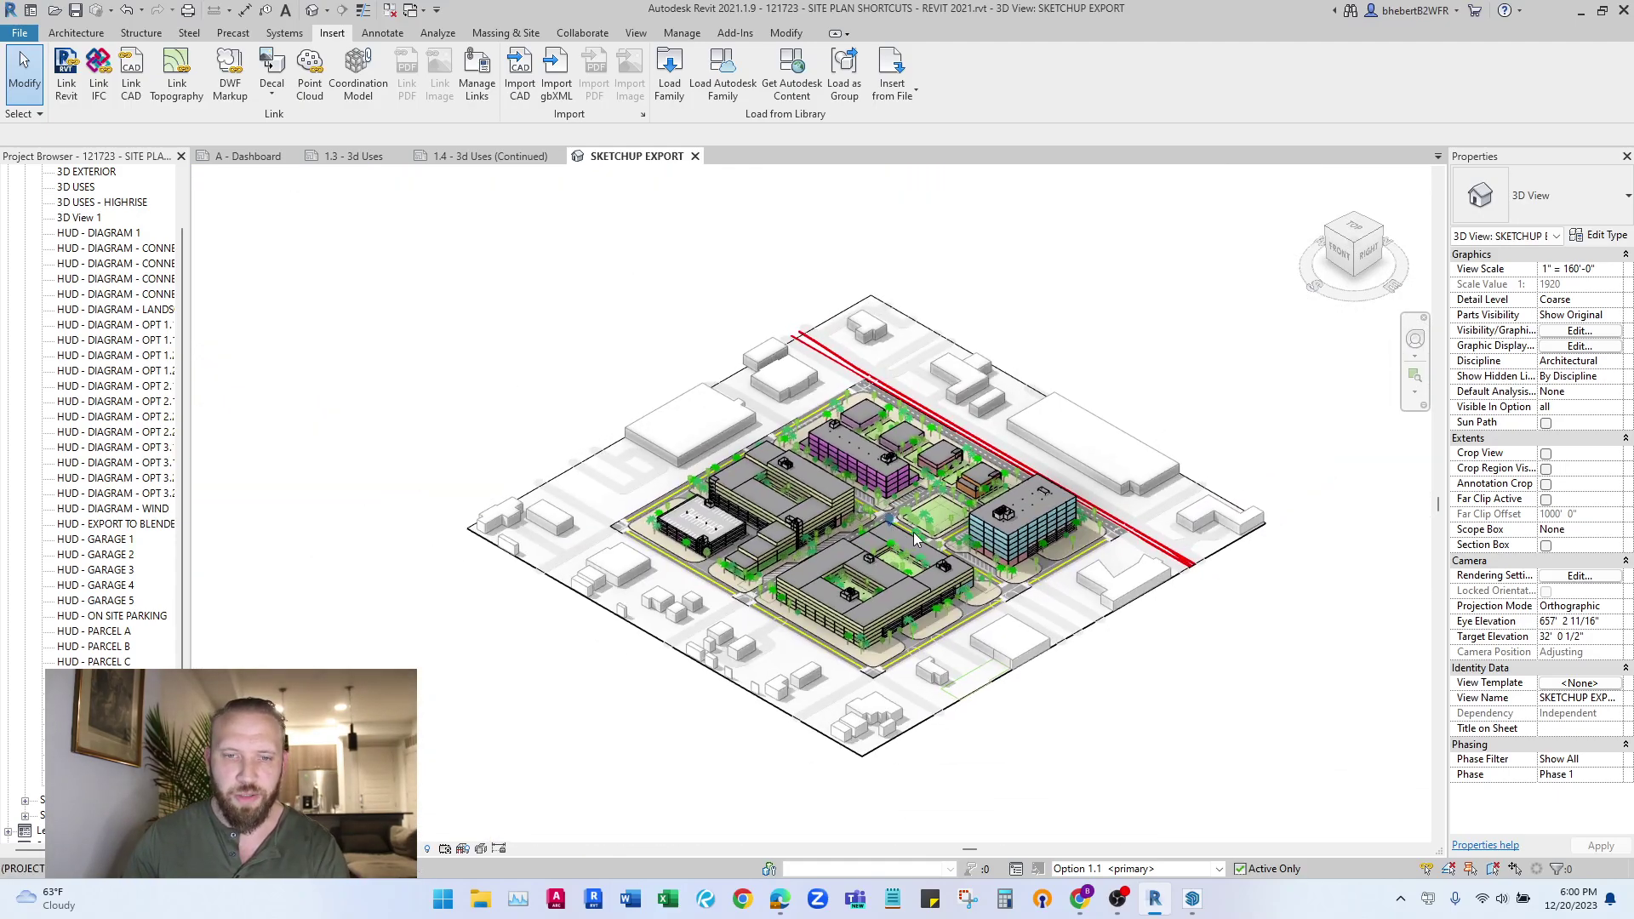
scroll(979, 562, "up", 1)
middle_click_drag(979, 562, 956, 557)
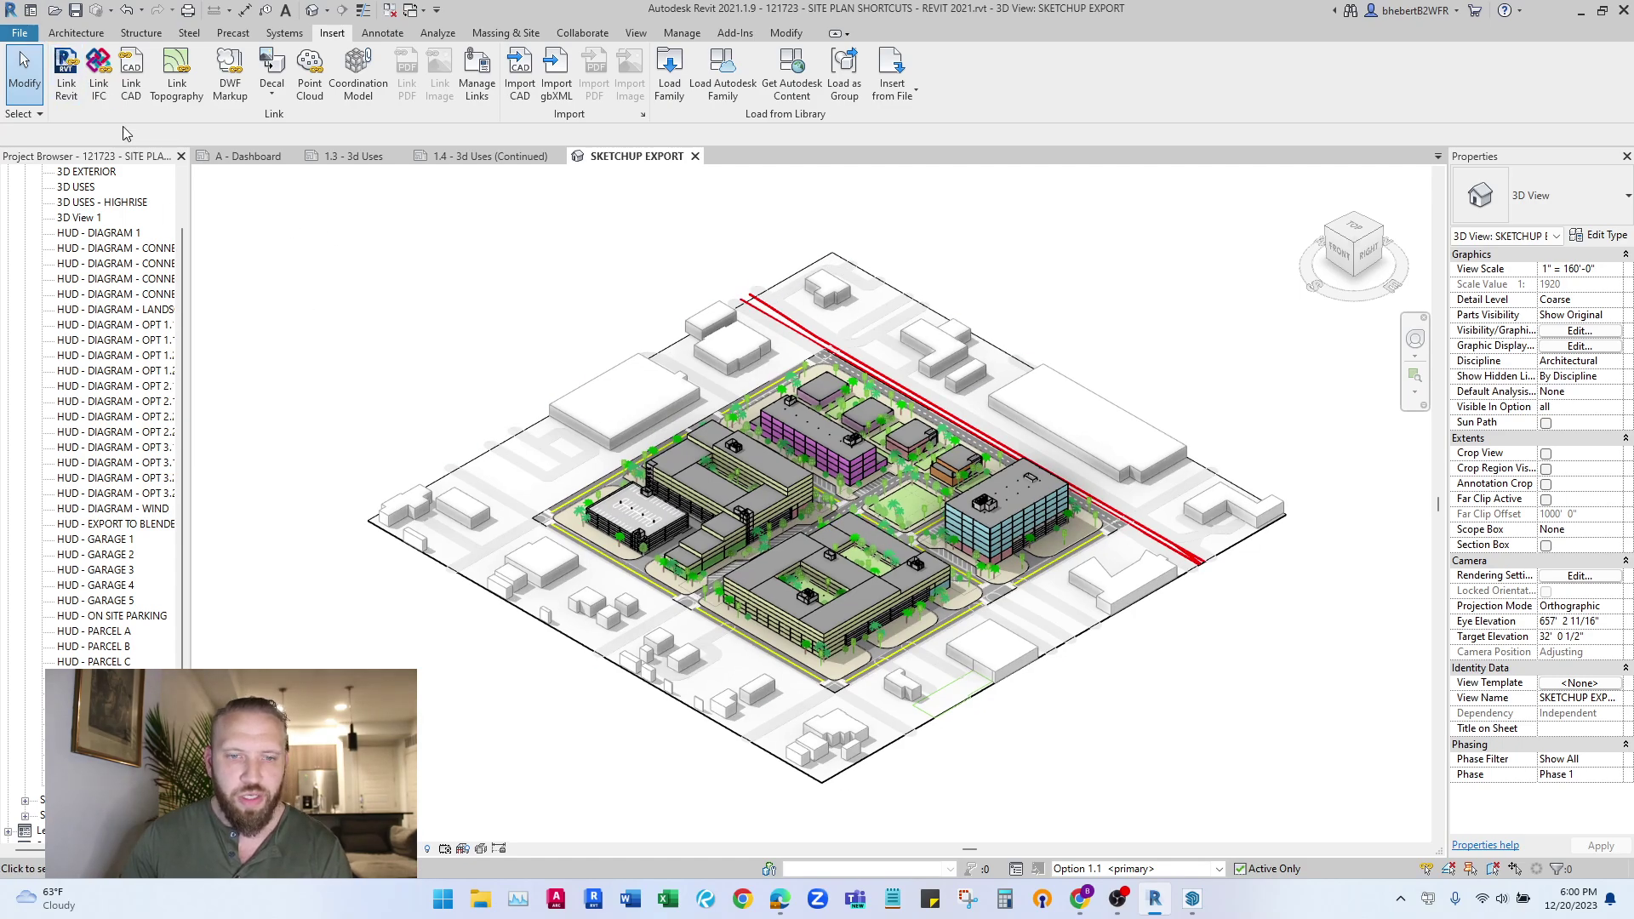
Start a DWG export of the current 3D view using the EXPORT TO SKETCHUP setup
left_click(20, 34)
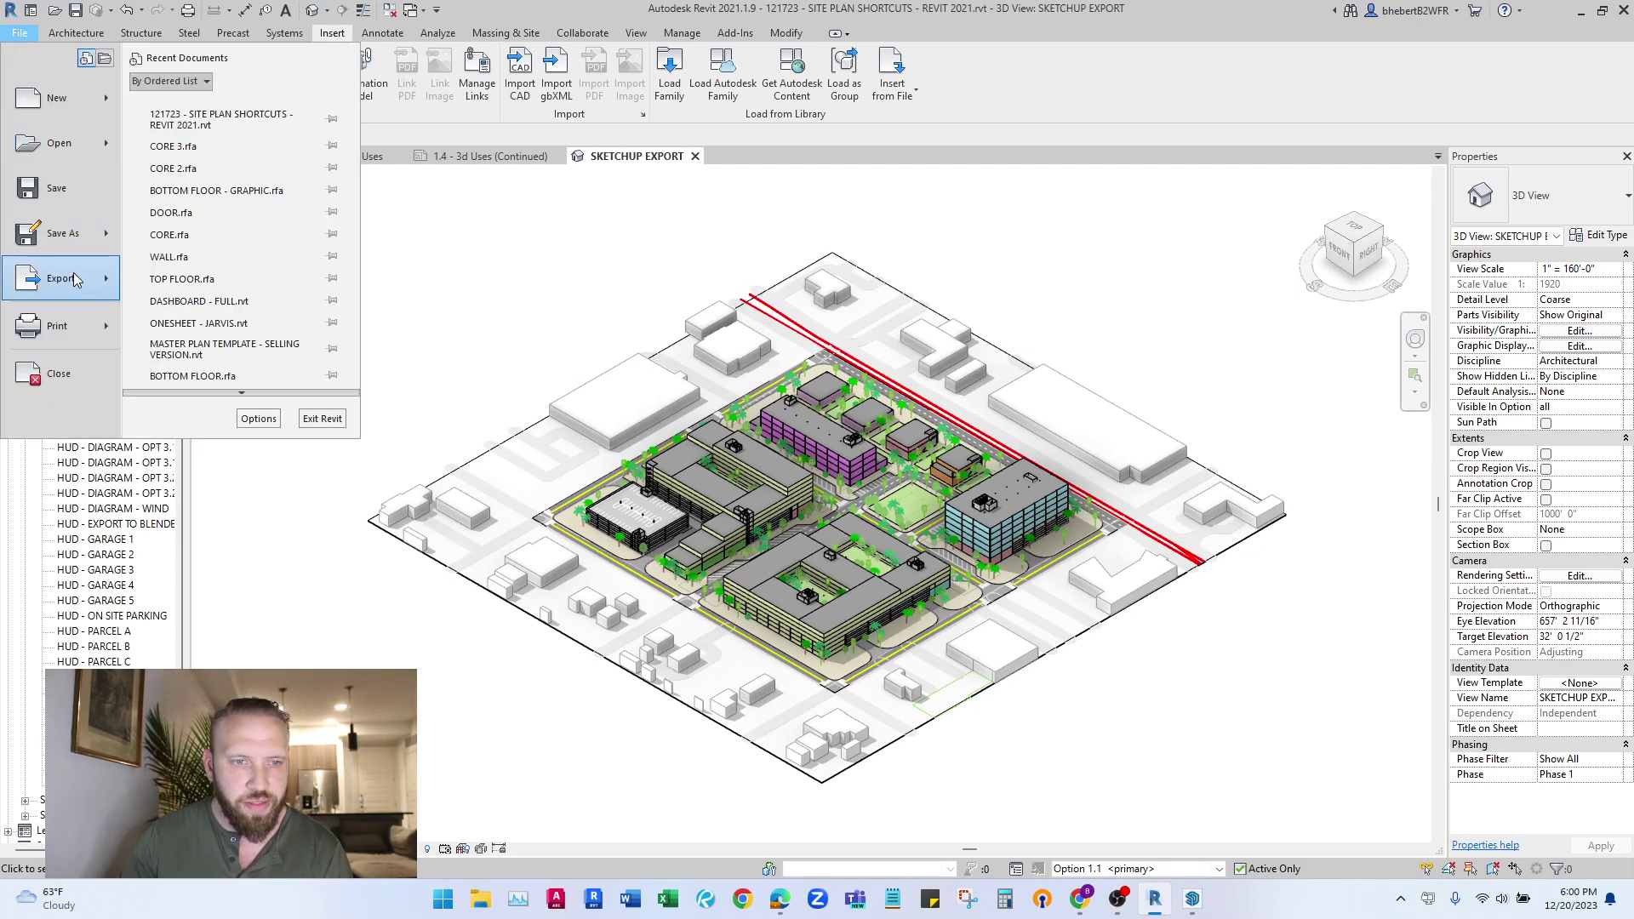
mouse_move(60, 278)
mouse_move(260, 127)
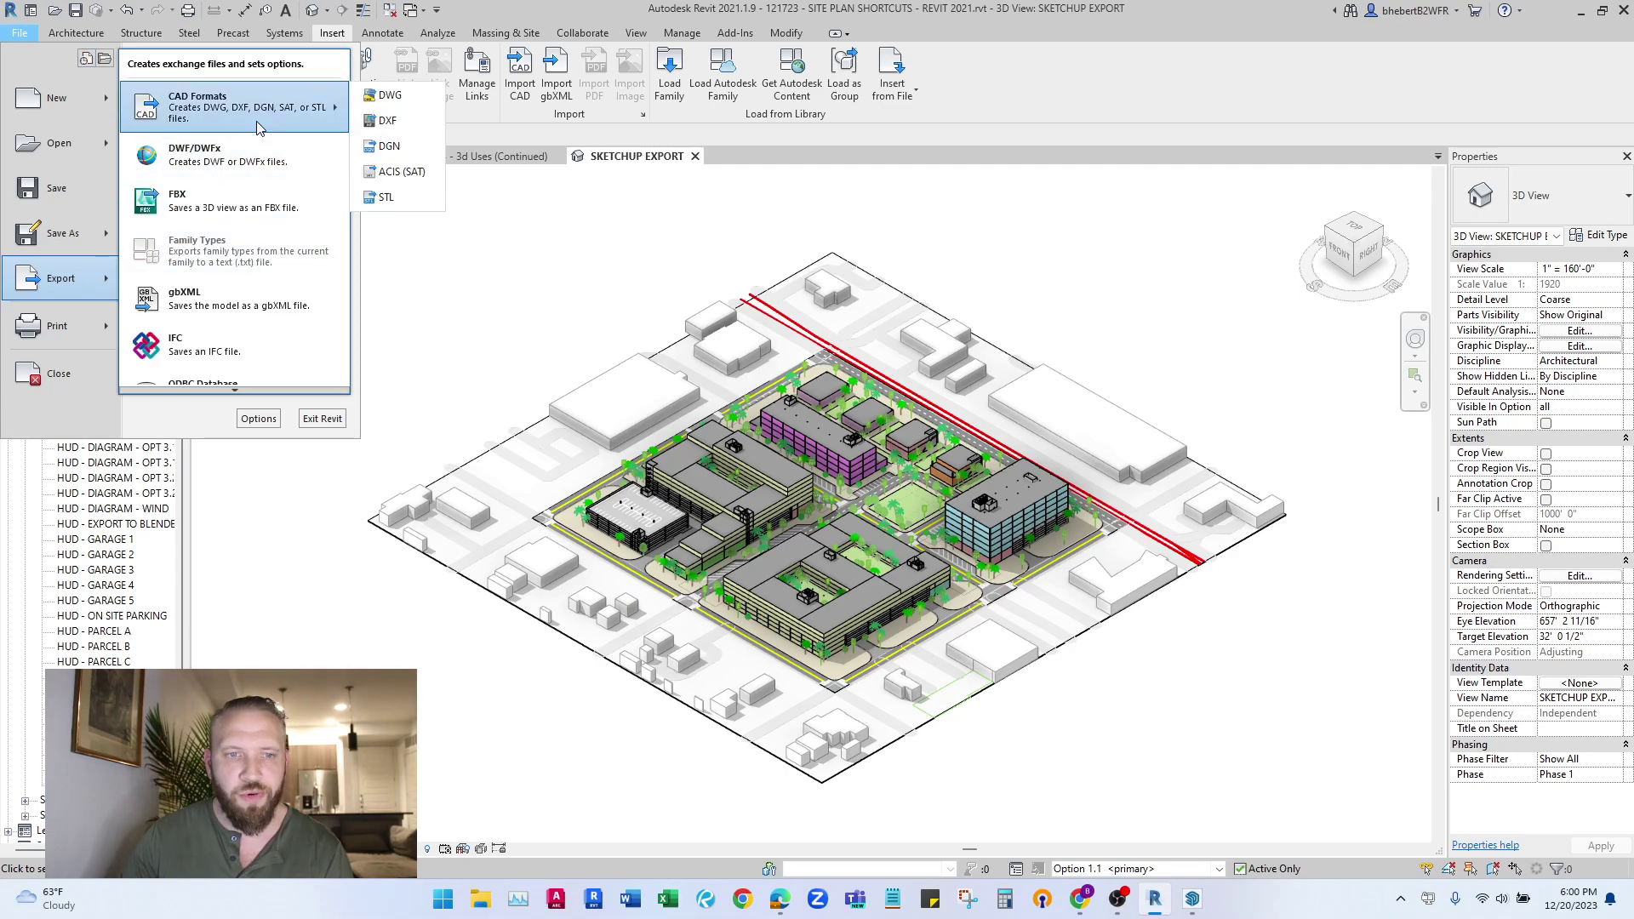
left_click(390, 95)
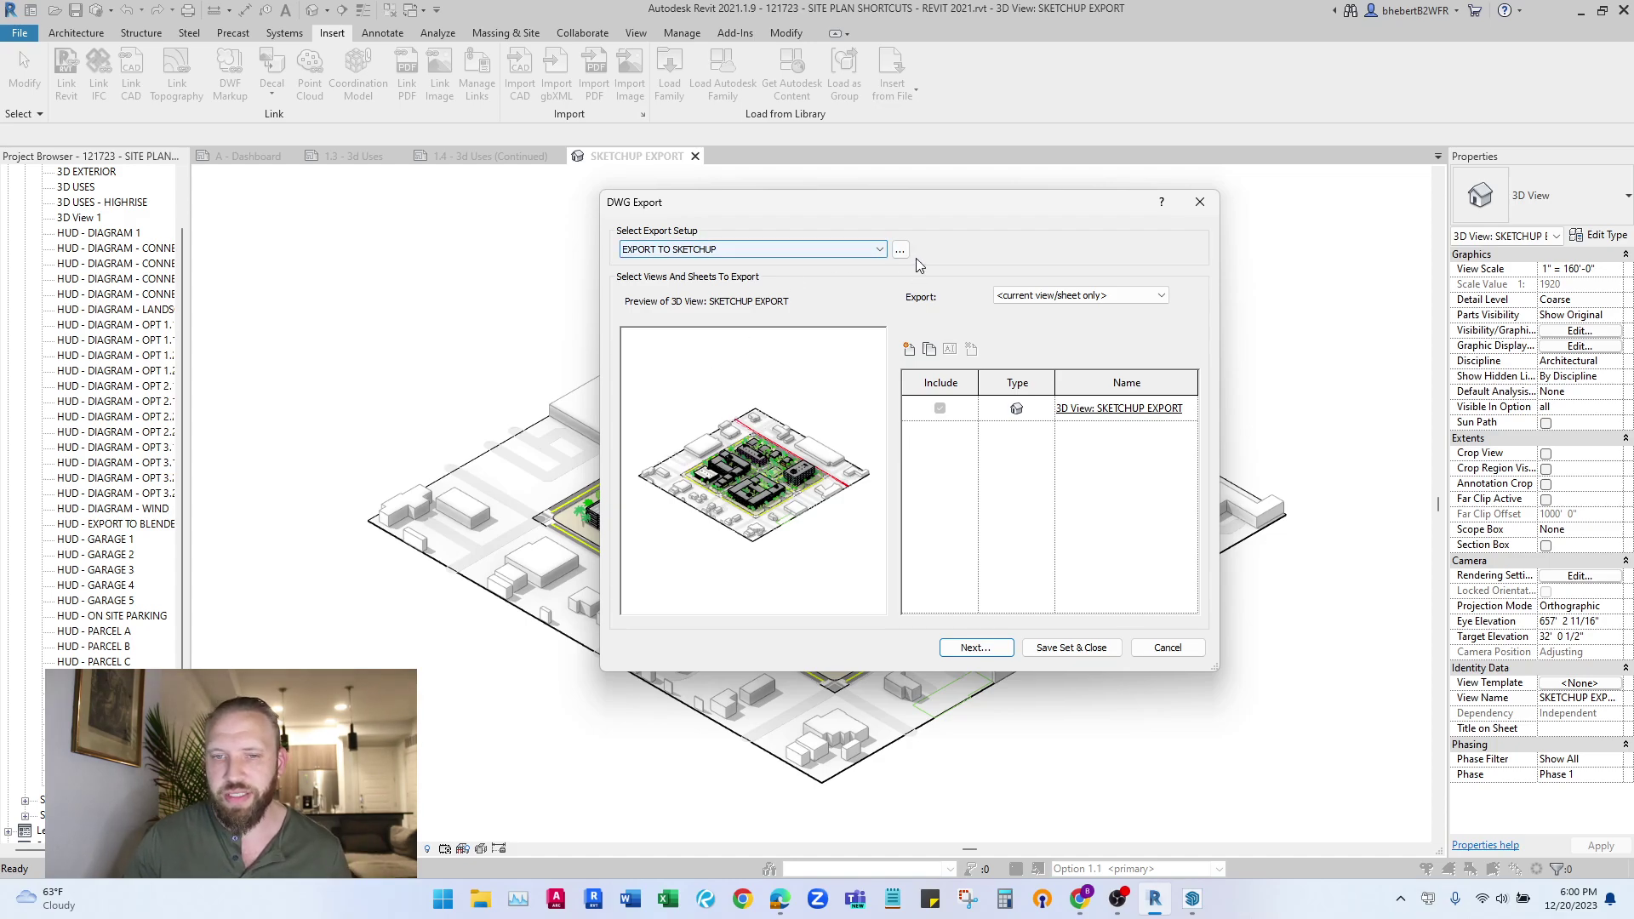
left_click(859, 251)
left_click(851, 252)
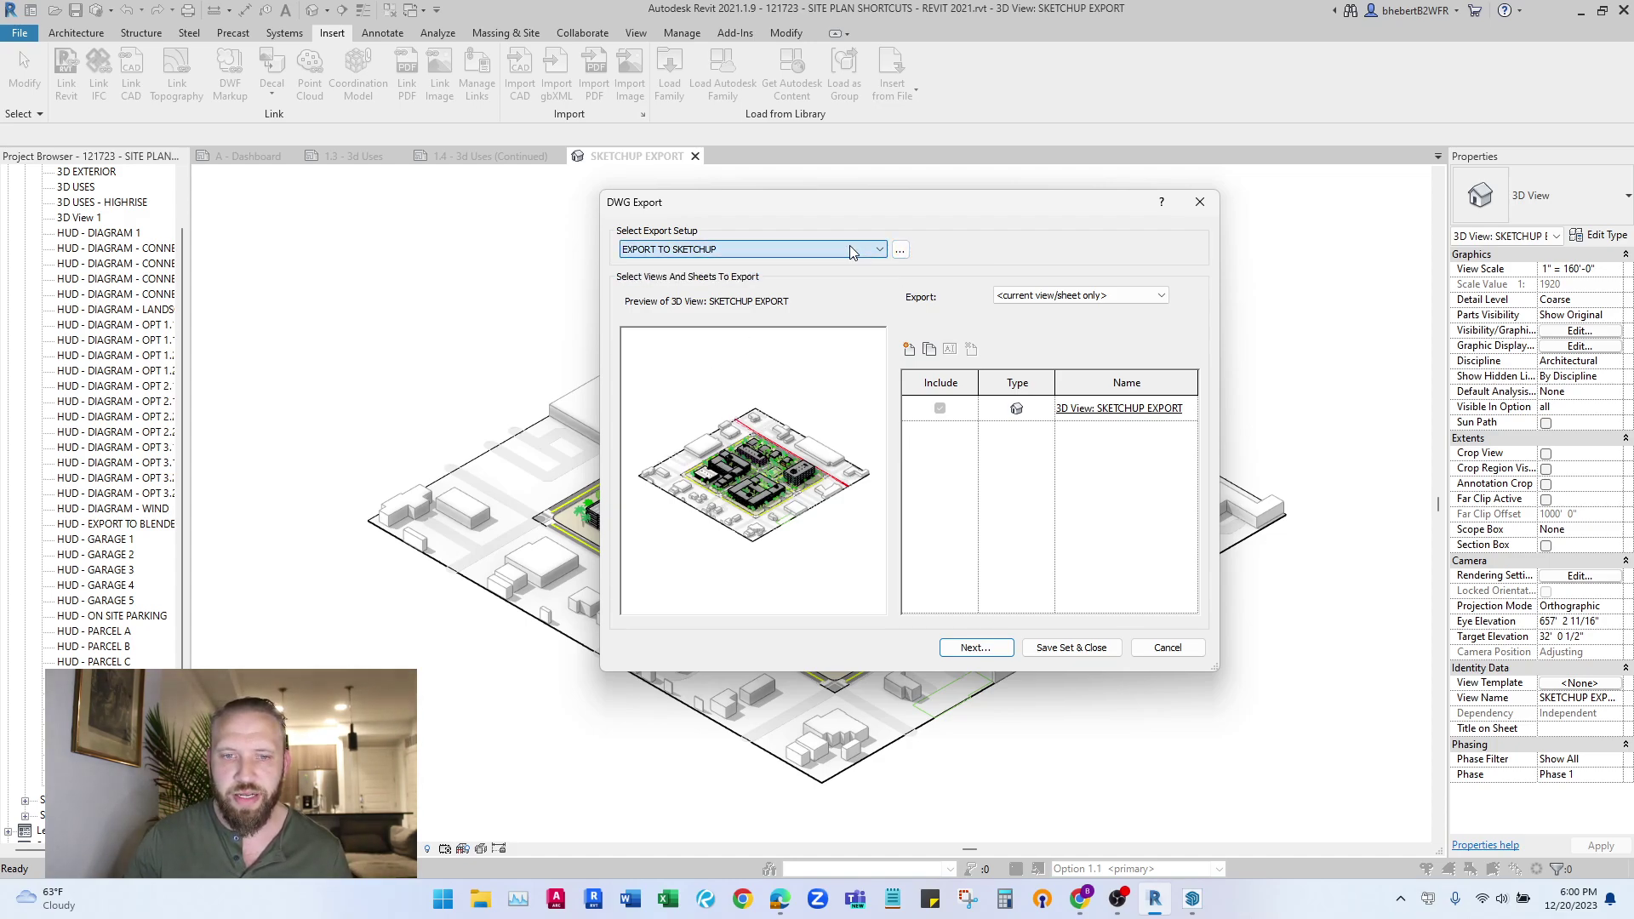
Open the EXPORT TO SKETCHUP setup and examine the layer names and color IDs assigned to the model categories
left_click(900, 249)
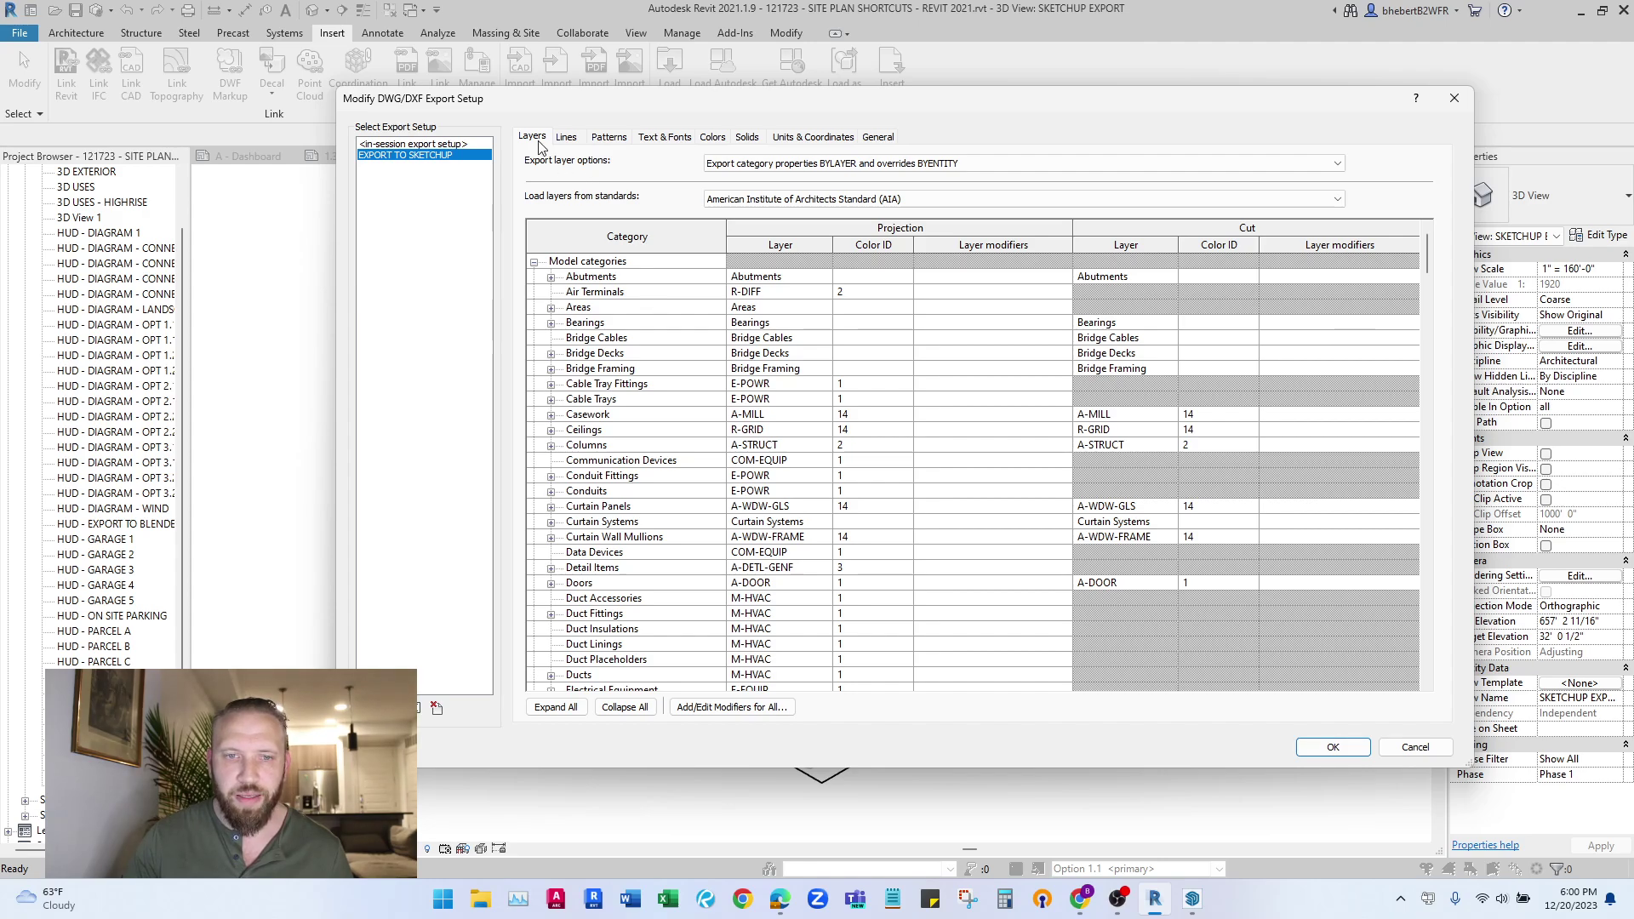
left_click(793, 292)
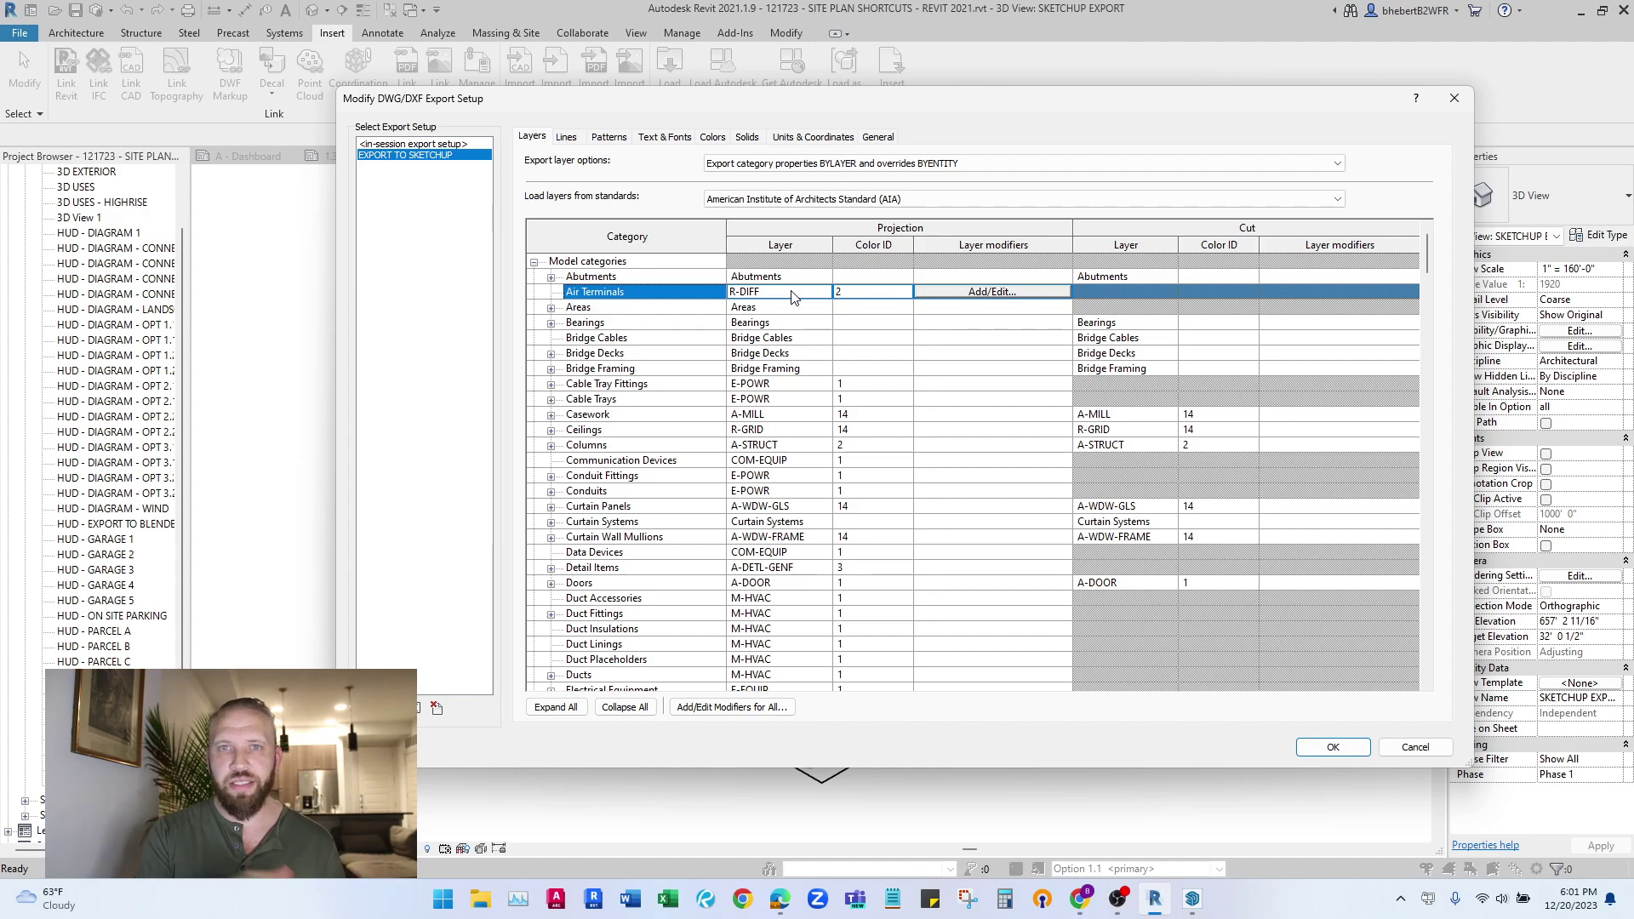
left_click(772, 340)
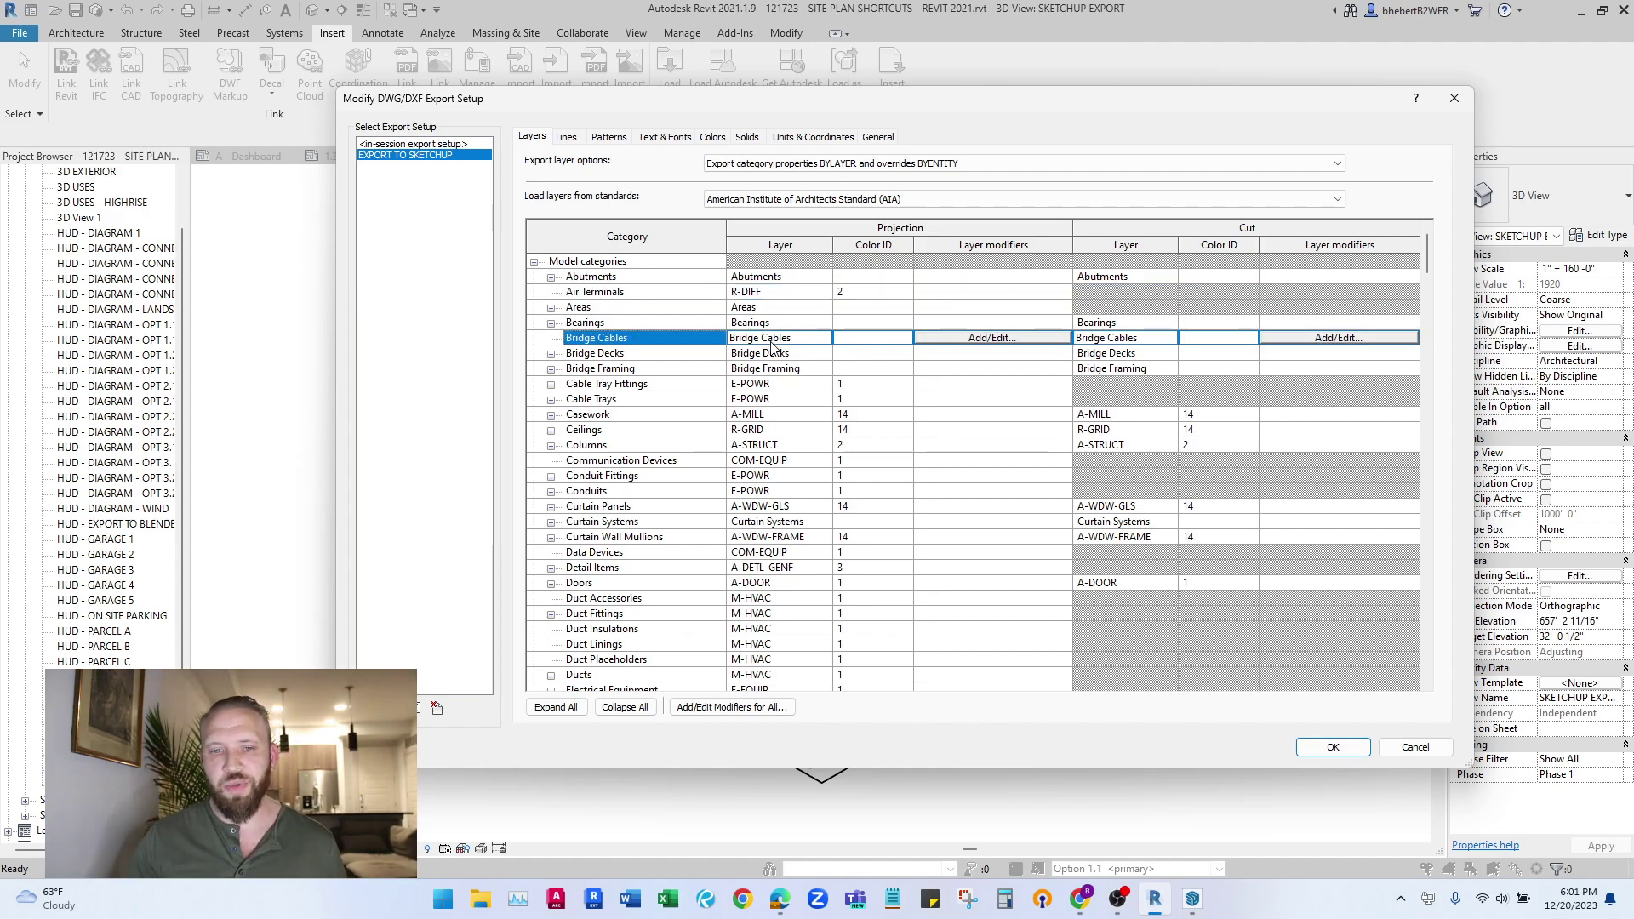
left_click(798, 368)
scroll(787, 391, "down", 2)
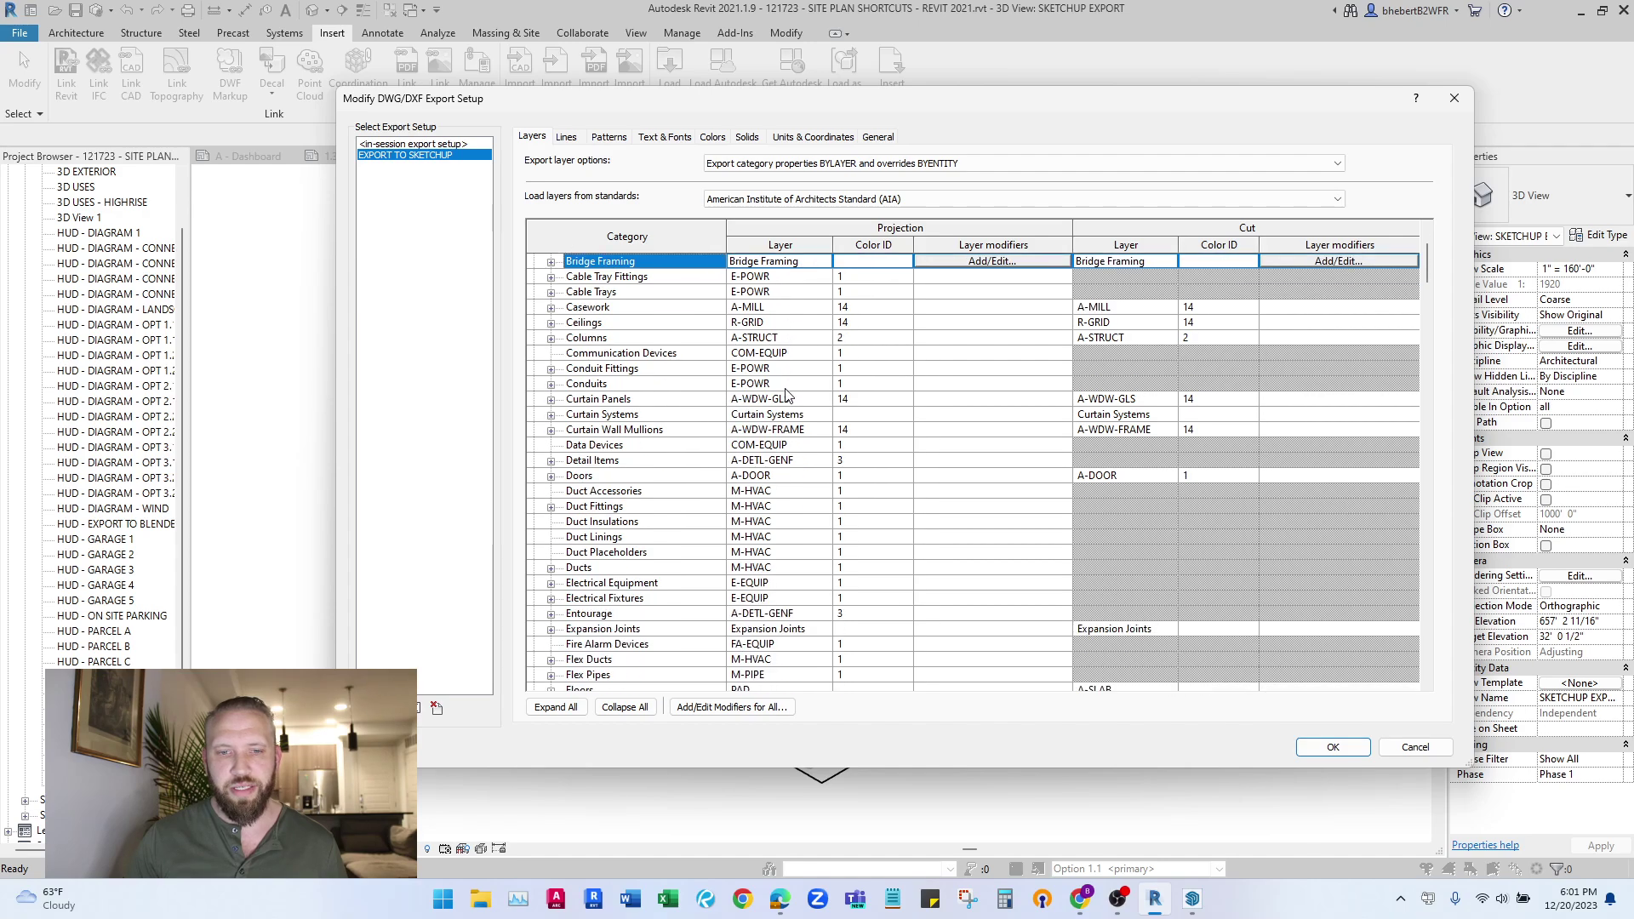
scroll(766, 374, "down", 2)
left_click(798, 417)
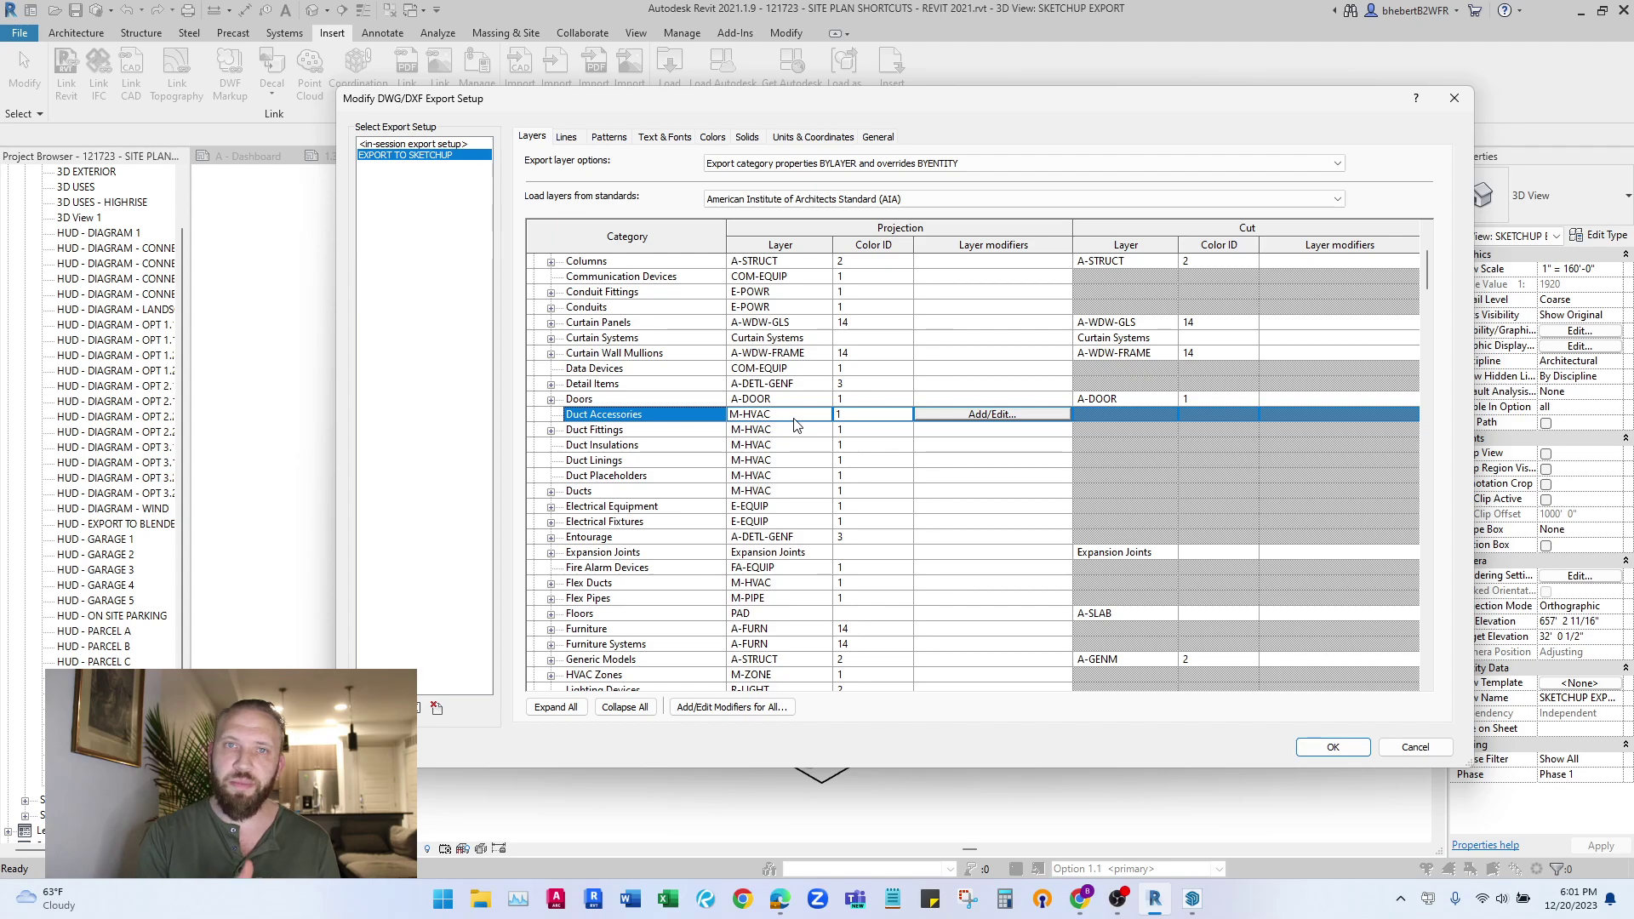
scroll(825, 374, "up", 4)
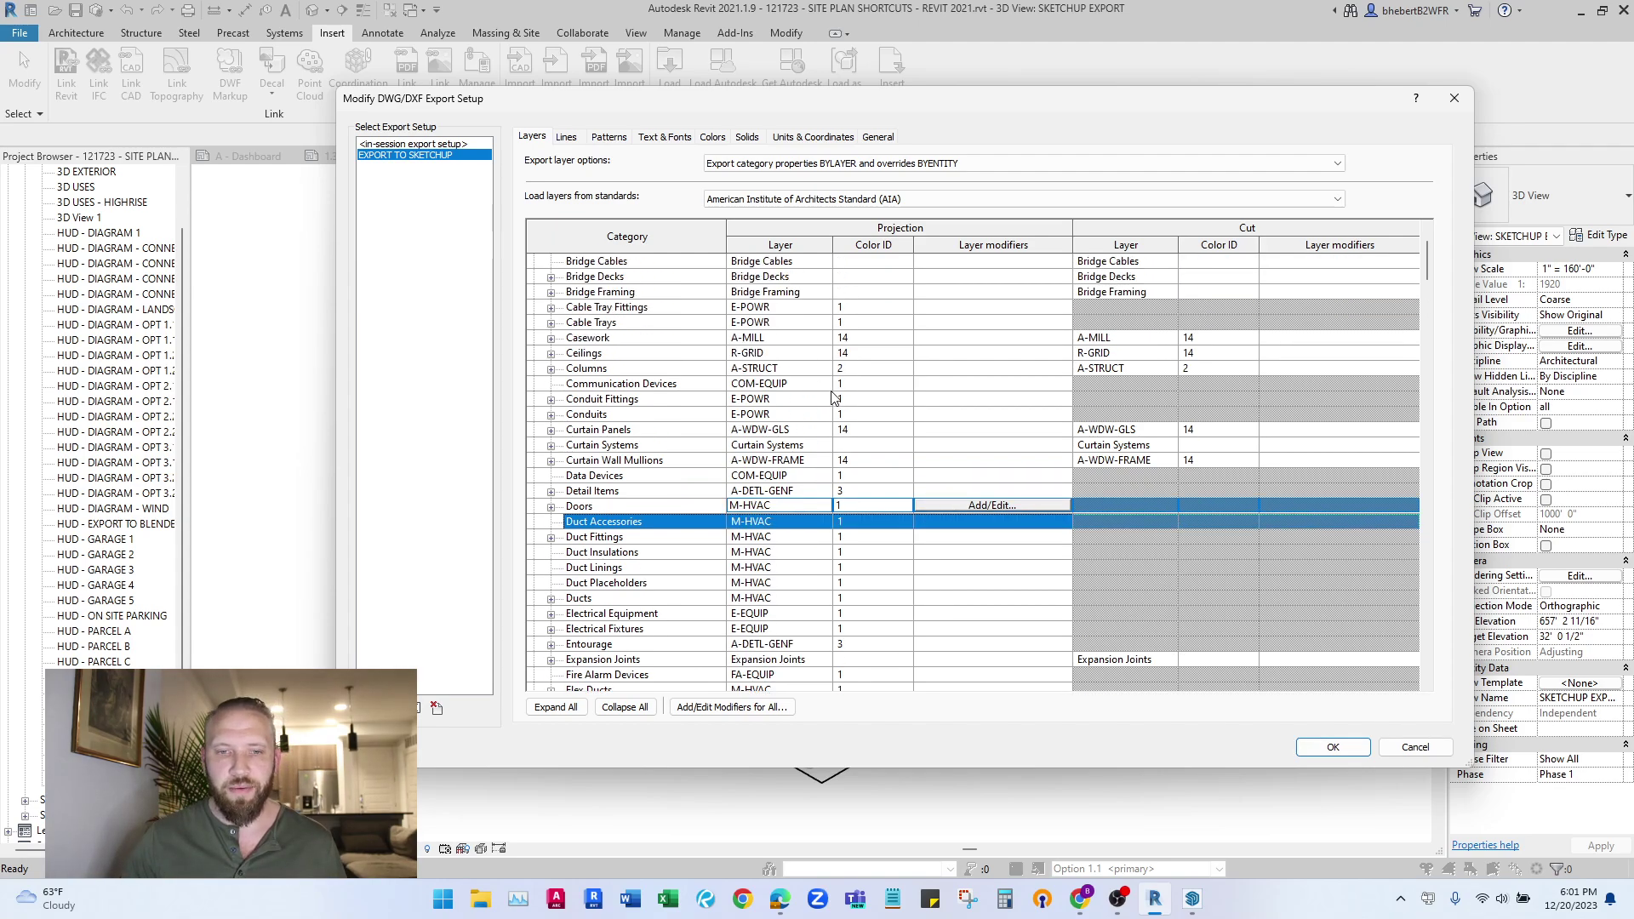
Accept the setup with category properties exported BYLAYER, overrides BYENTITY, and colors as specified in the view (True Color - RGB values)
left_click(993, 164)
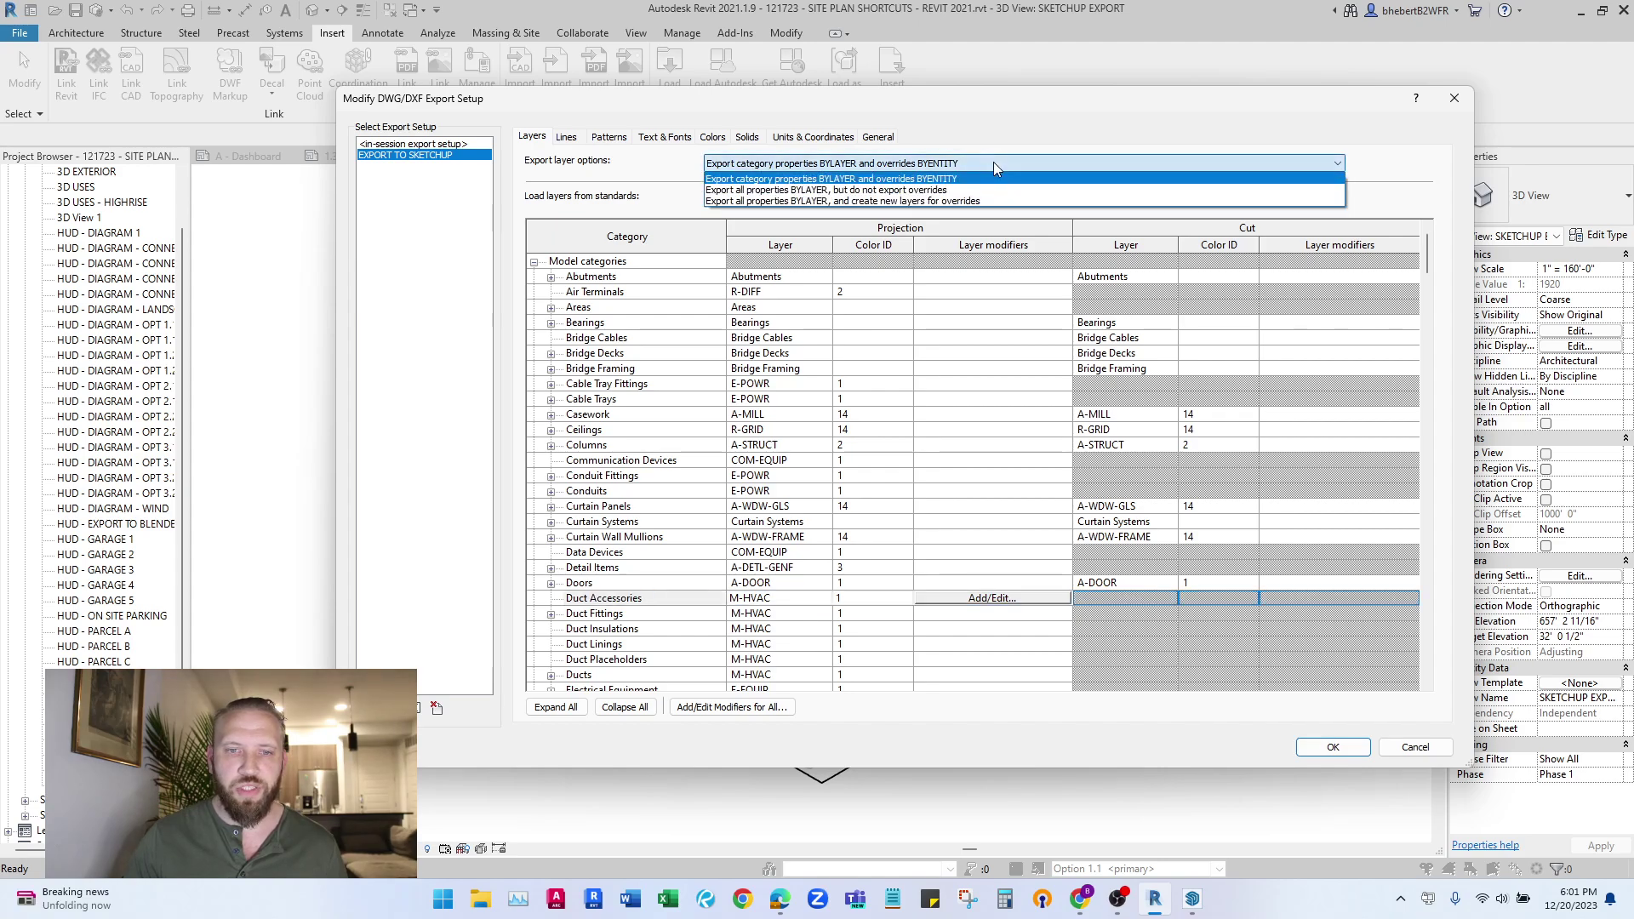
left_click(907, 180)
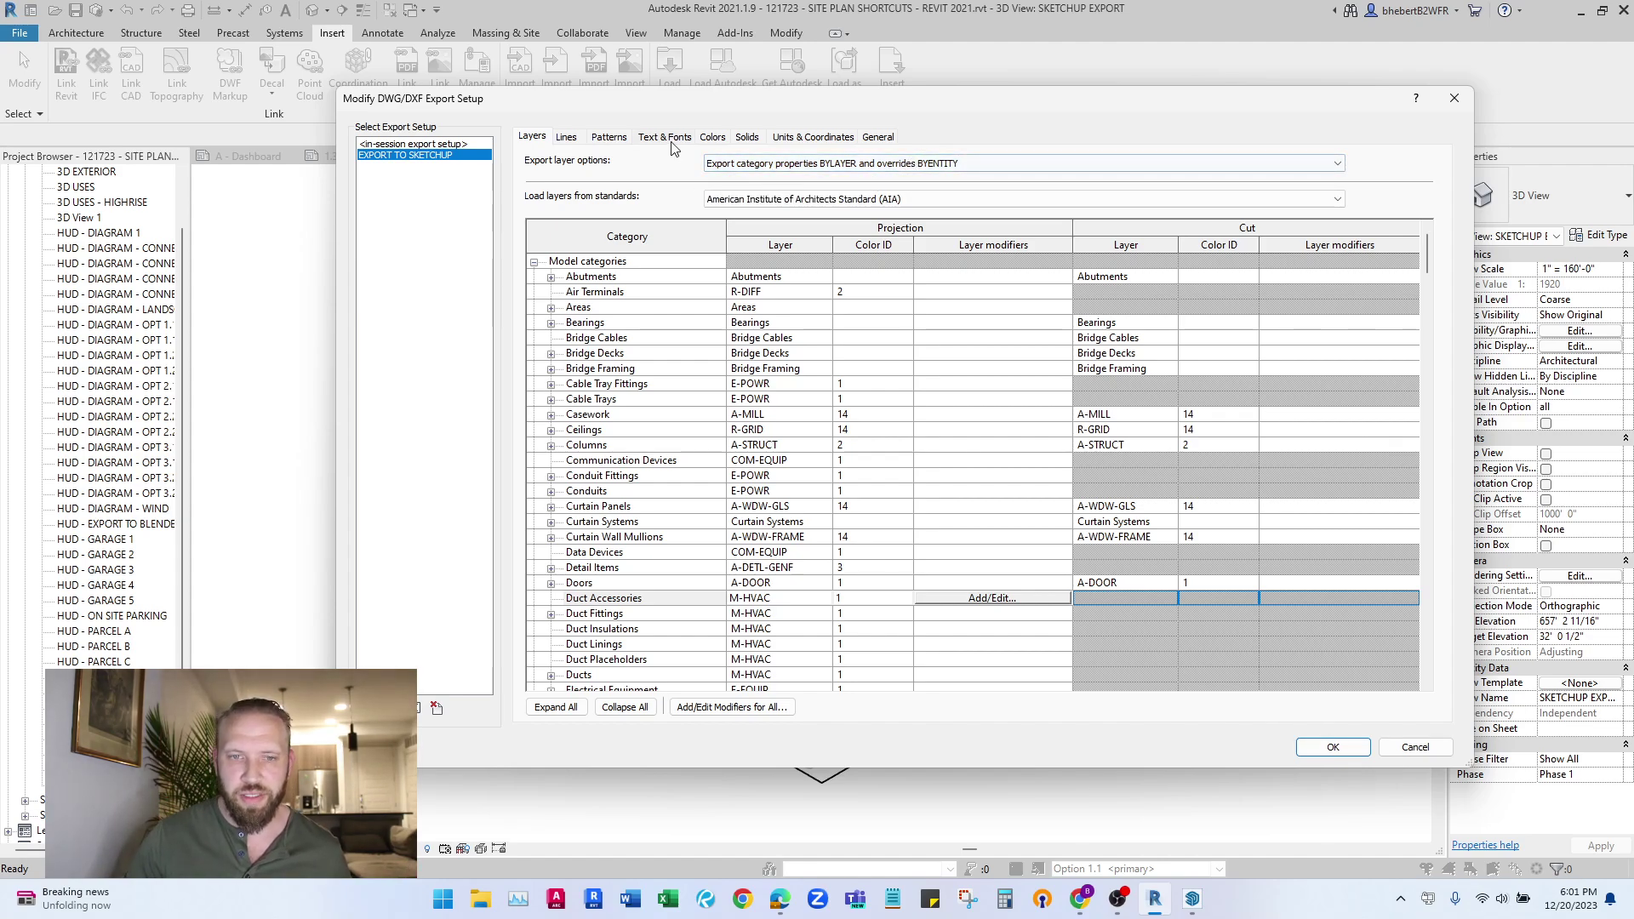
left_click(715, 138)
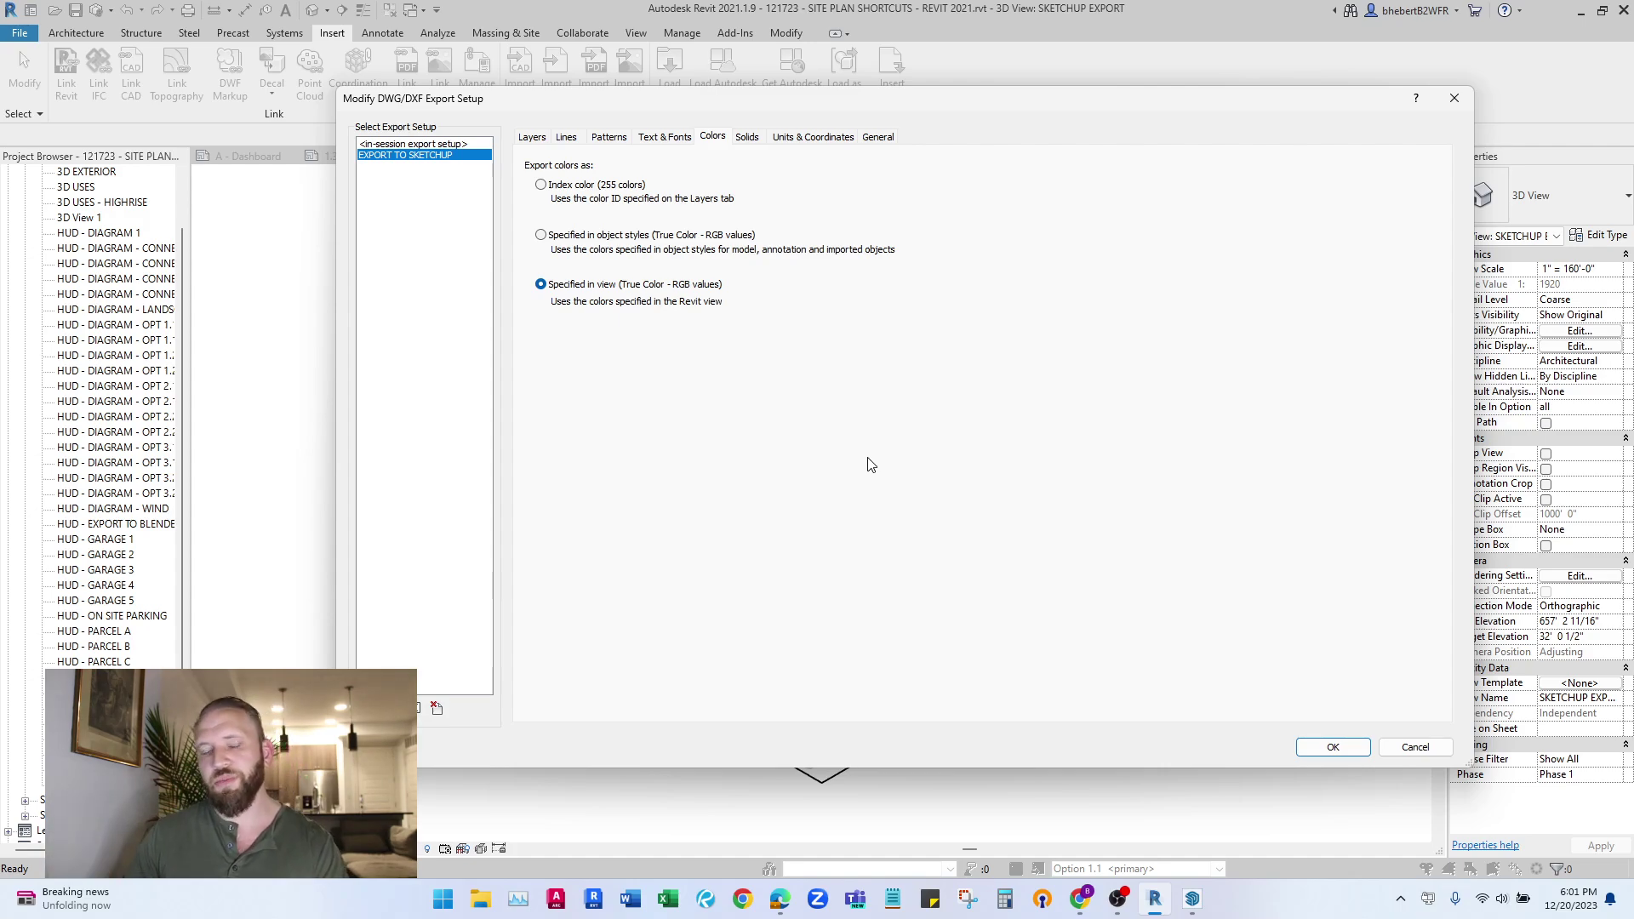
left_click(1333, 743)
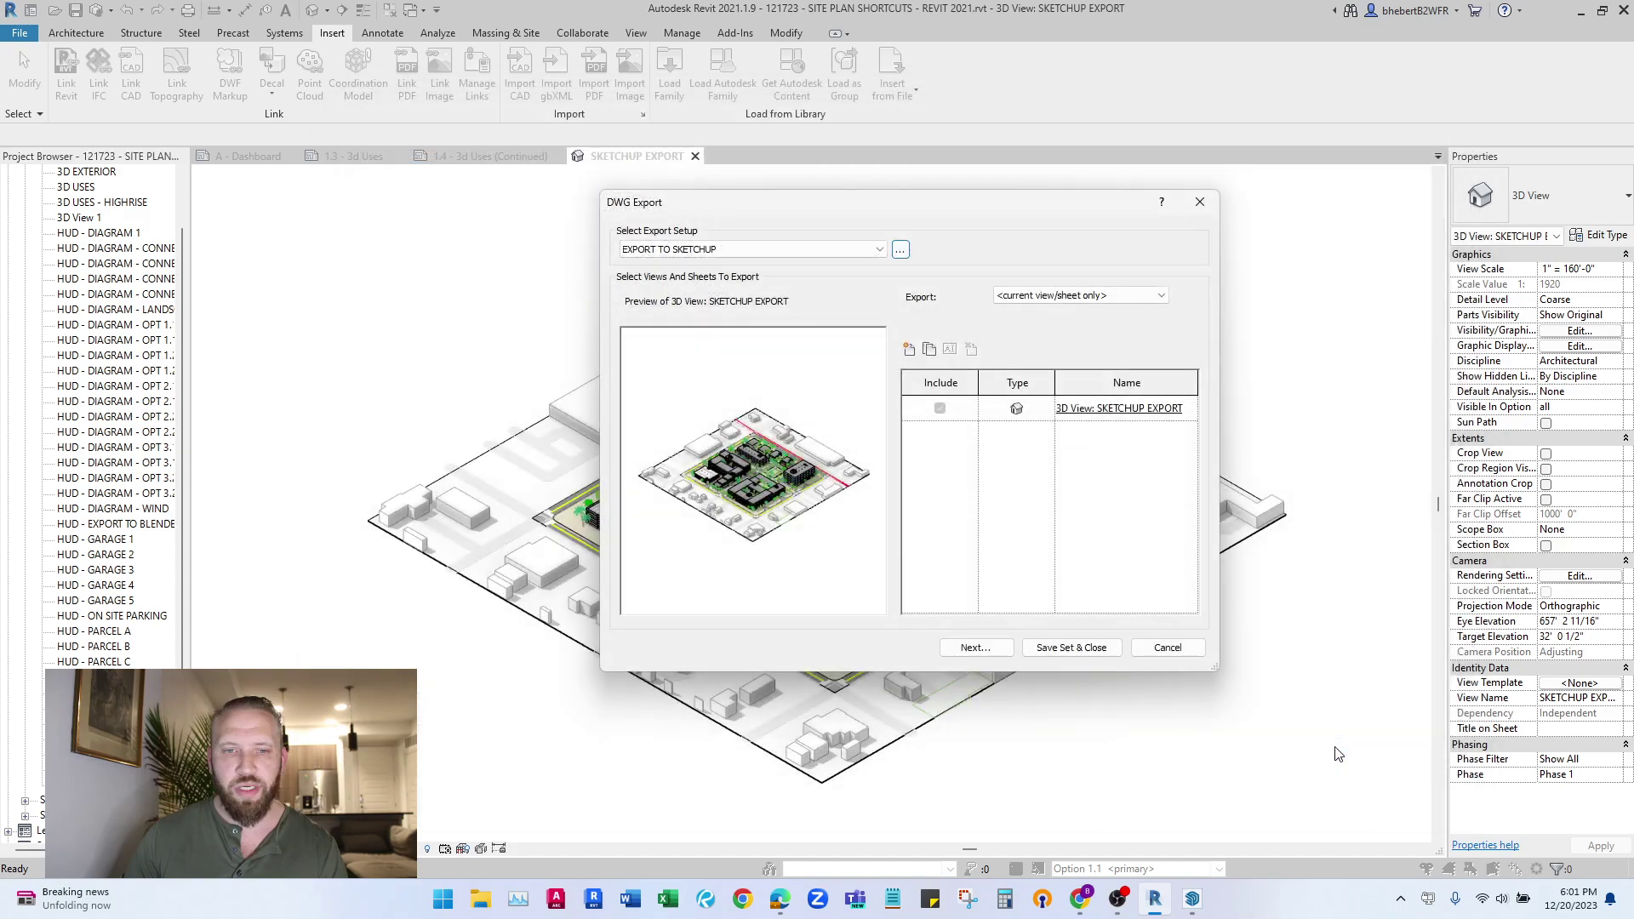
Save the DWG export to the temp folder as AutoCAD 2010 DWG with Automatic - Short naming and views exported as external references
left_click(976, 649)
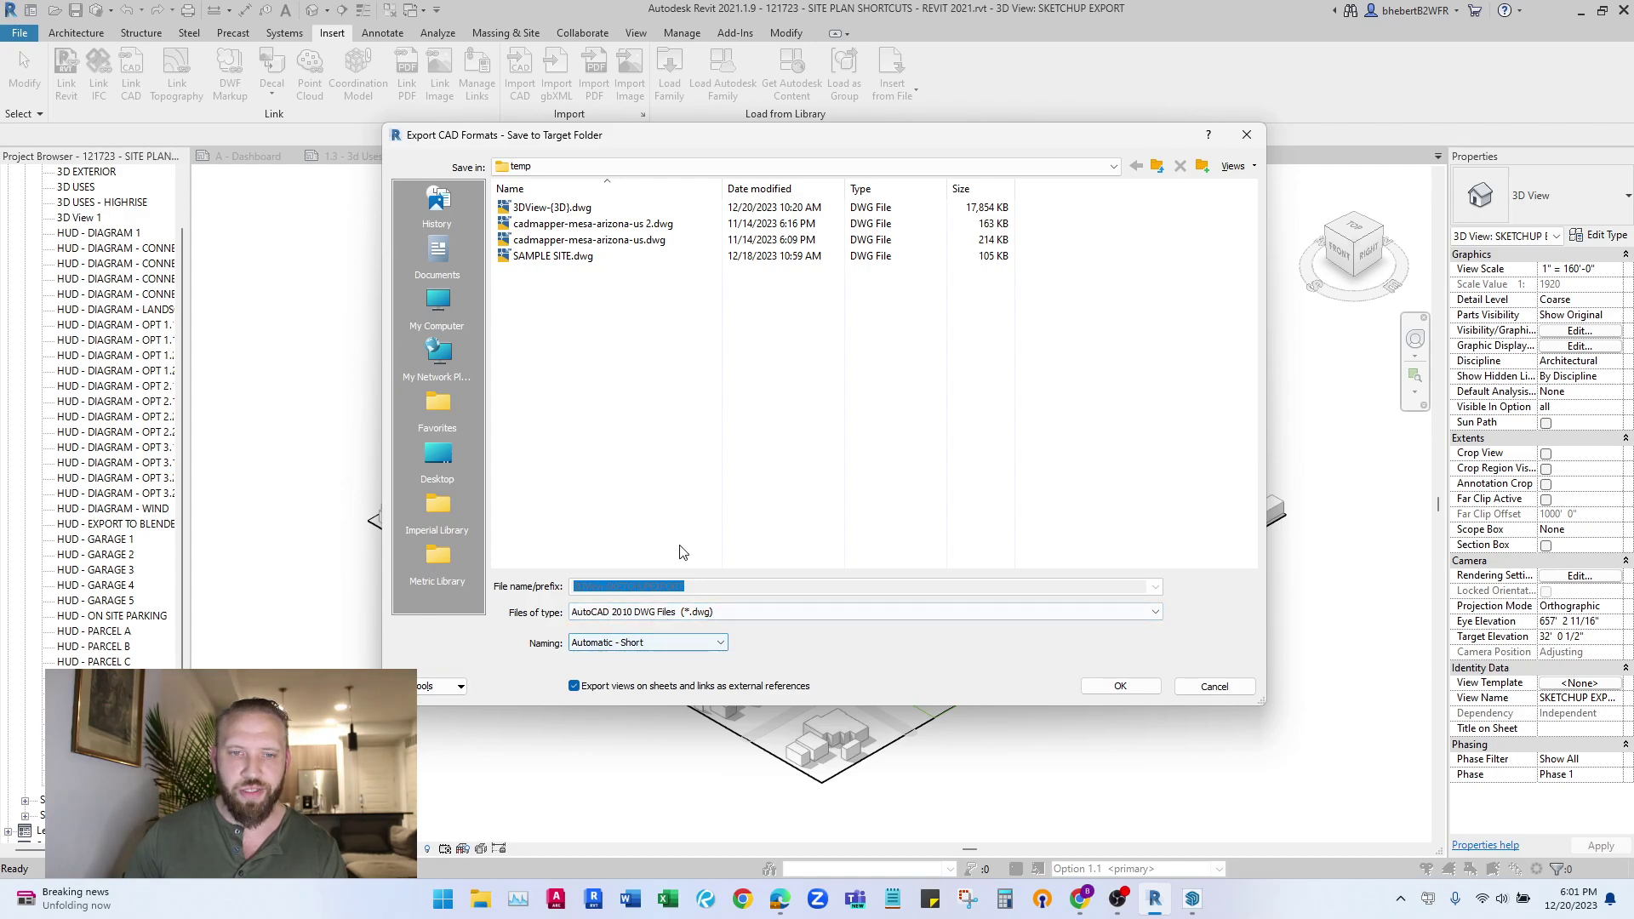
left_click(1120, 687)
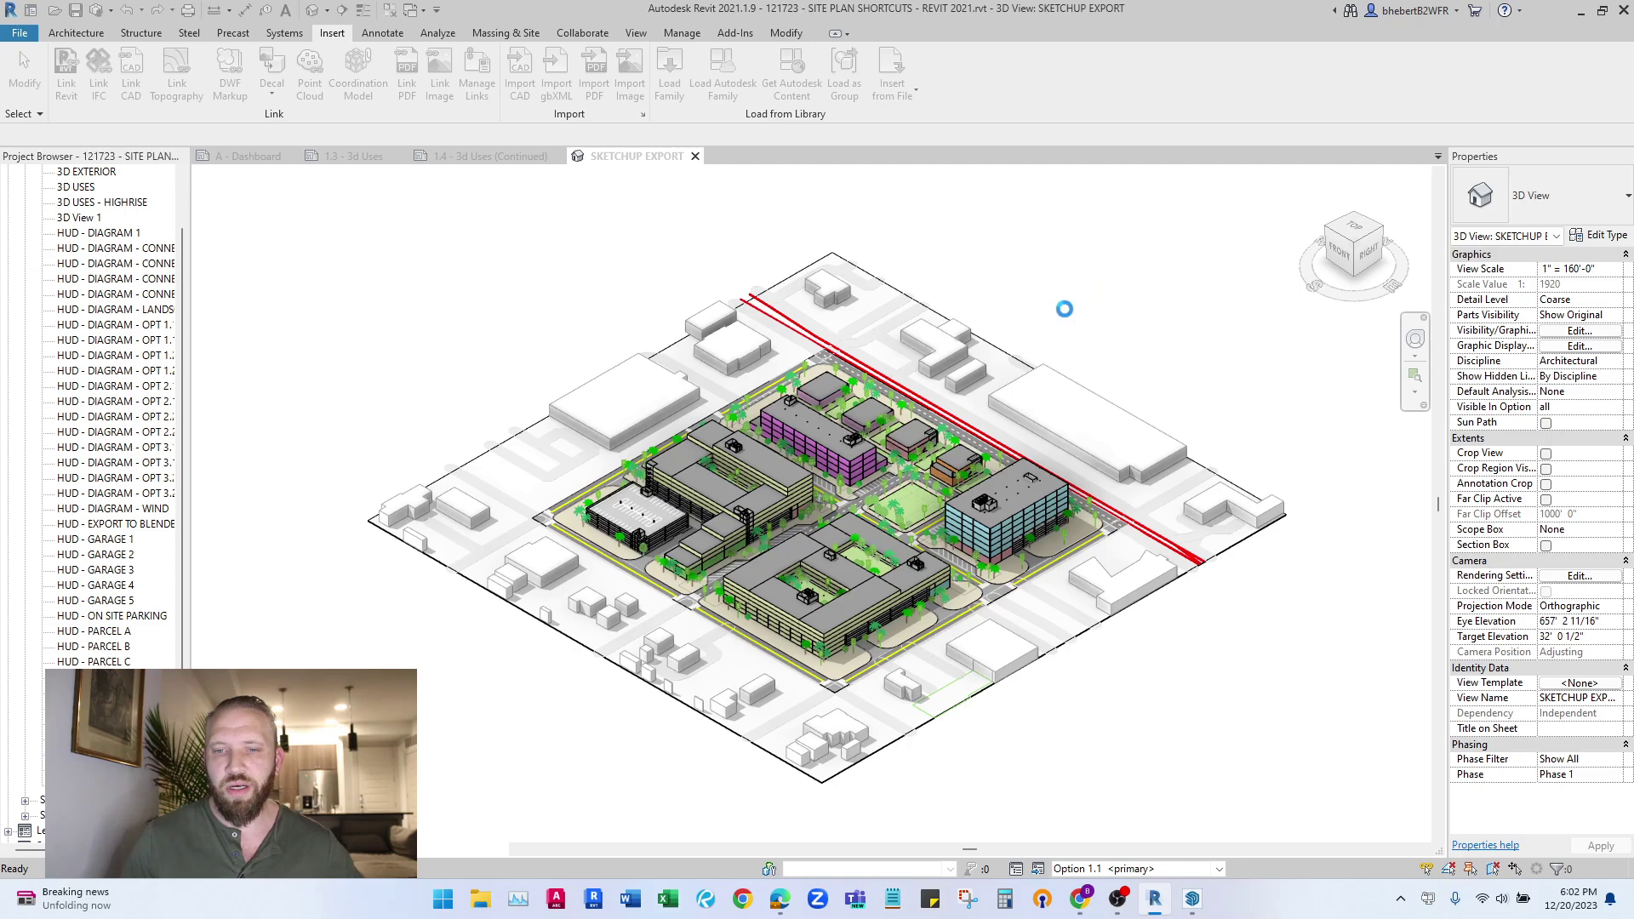
scroll(810, 590, "up", 1)
scroll(810, 589, "up", 2)
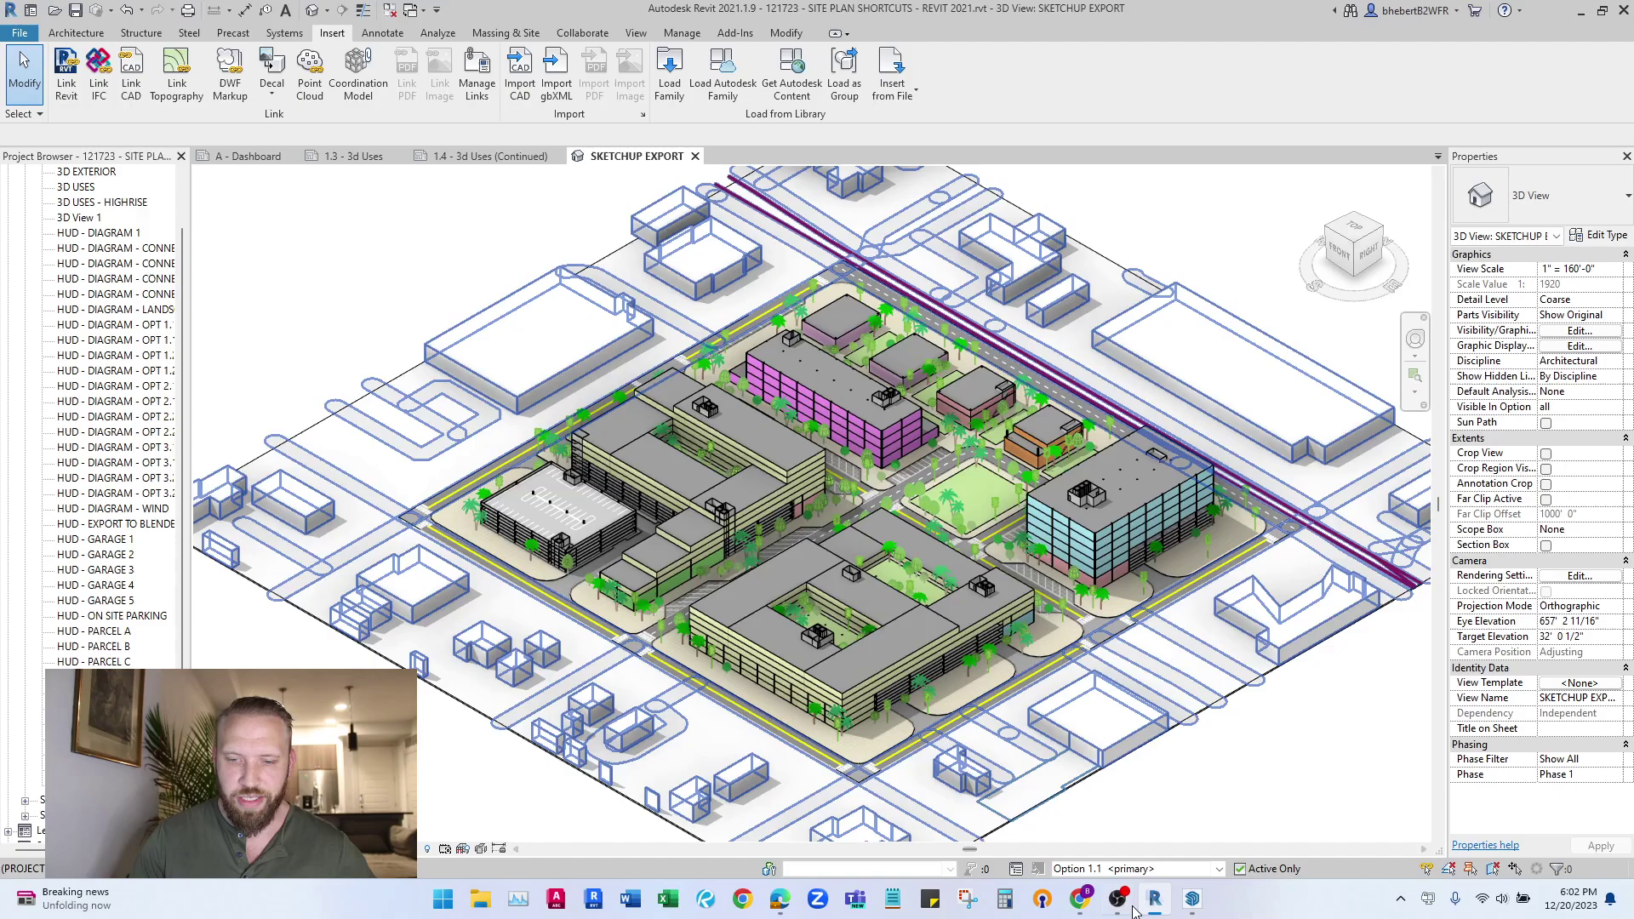
Switch to SketchUp and choose 3DView-SKETCHUPEXPORT.dwg from the SPS folder on the Desktop for import
left_click(1192, 899)
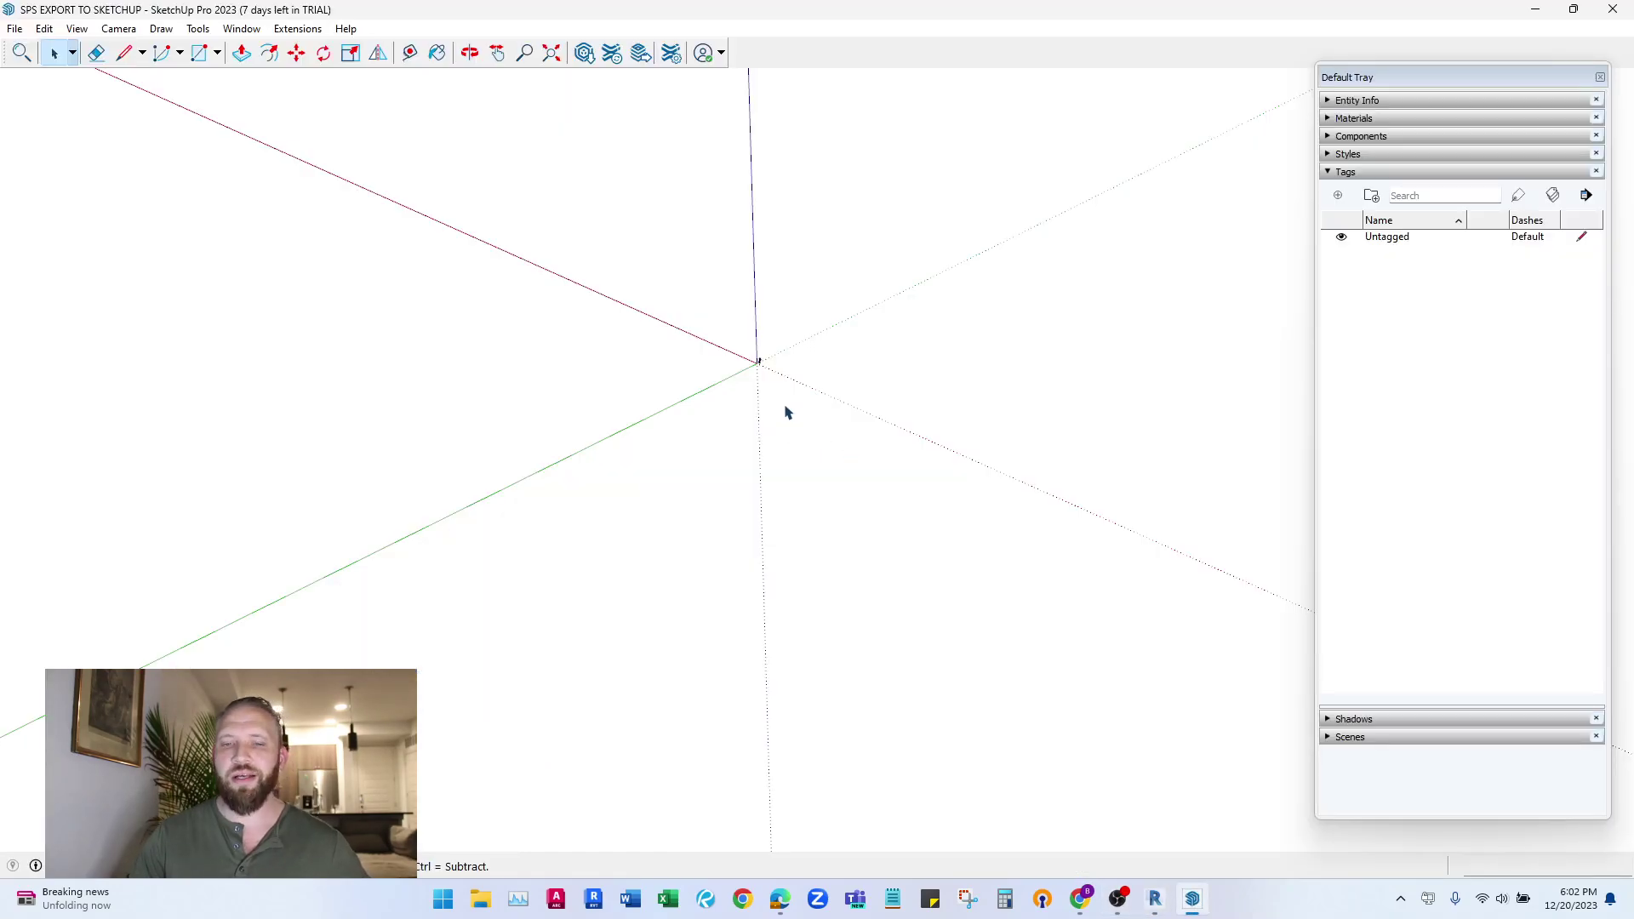
middle_click_drag(786, 407, 773, 386)
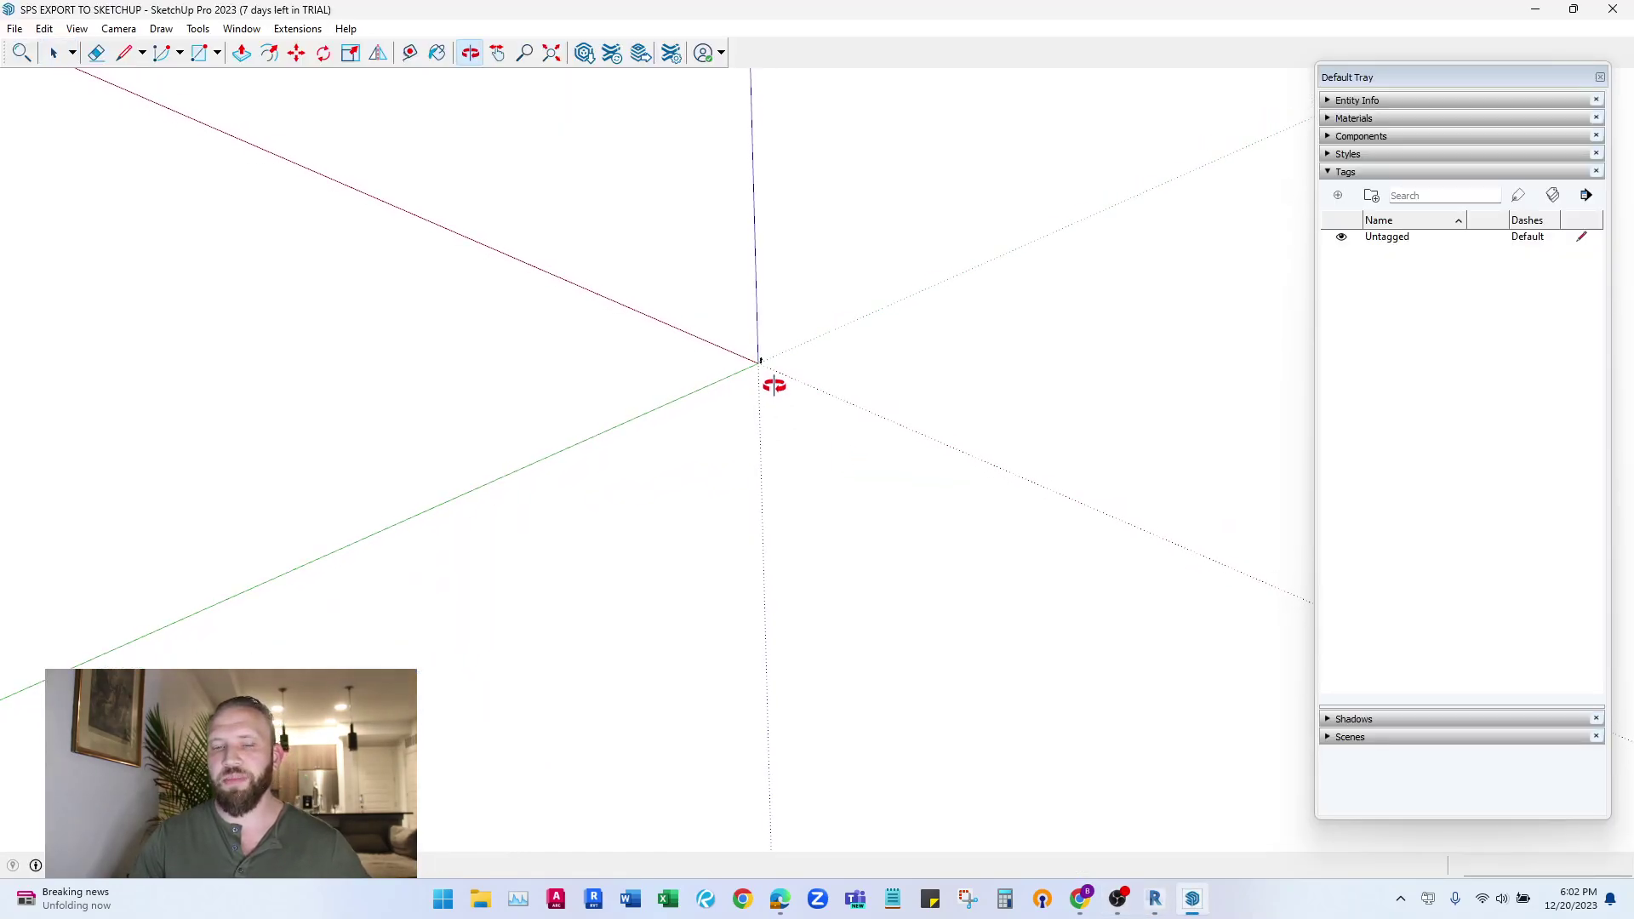
left_click_drag(774, 386, 777, 383)
key("space")
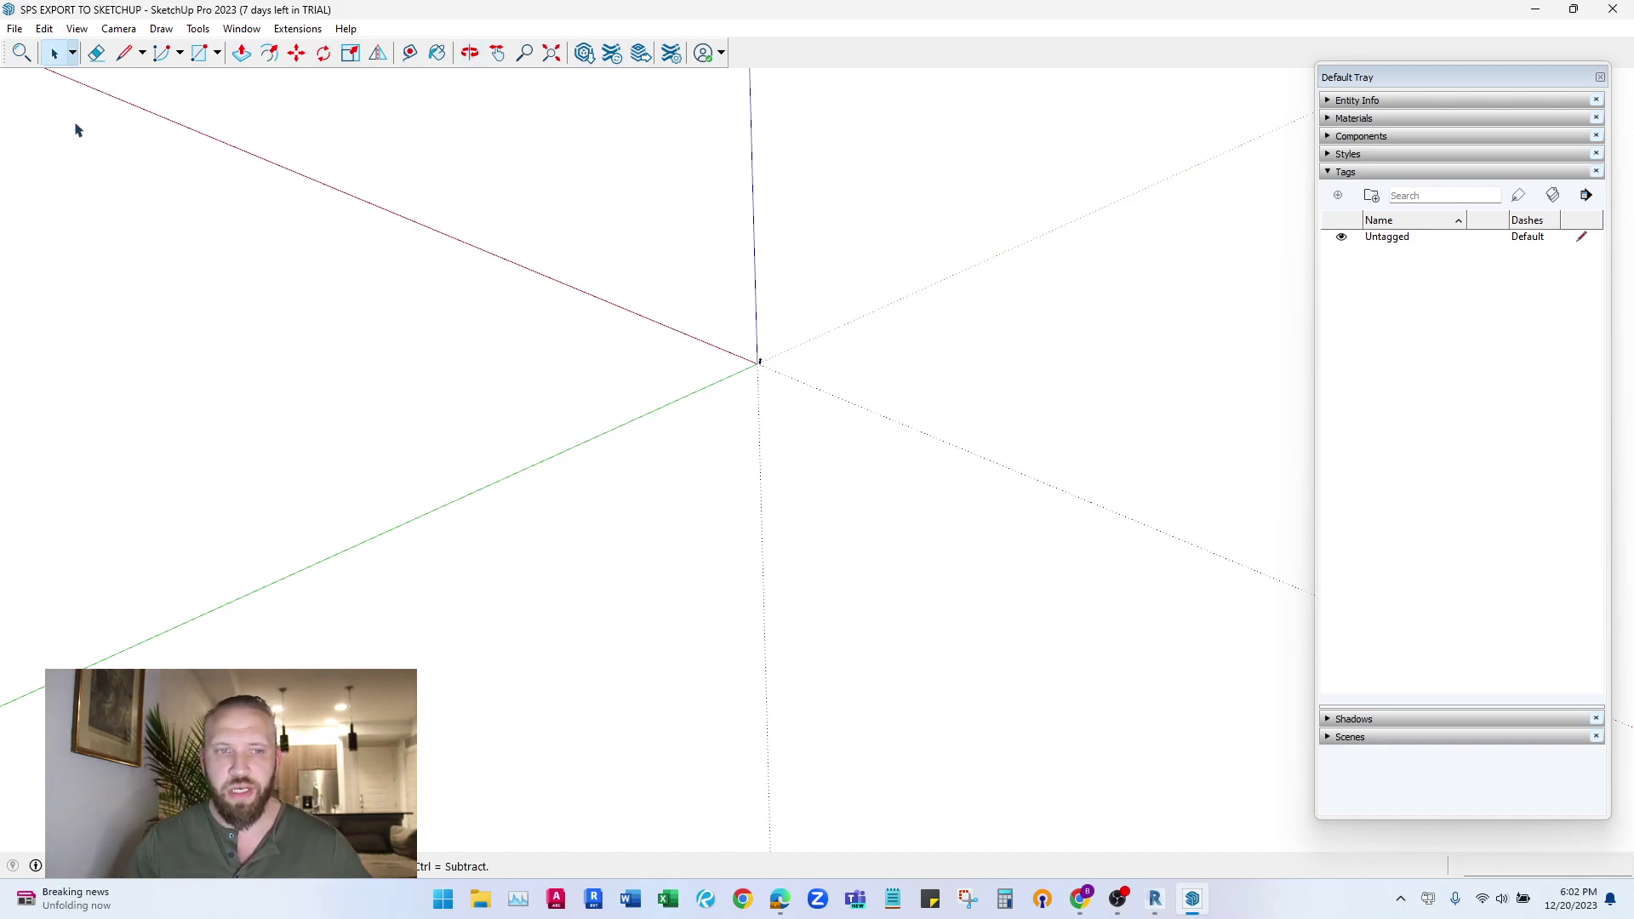
left_click(16, 29)
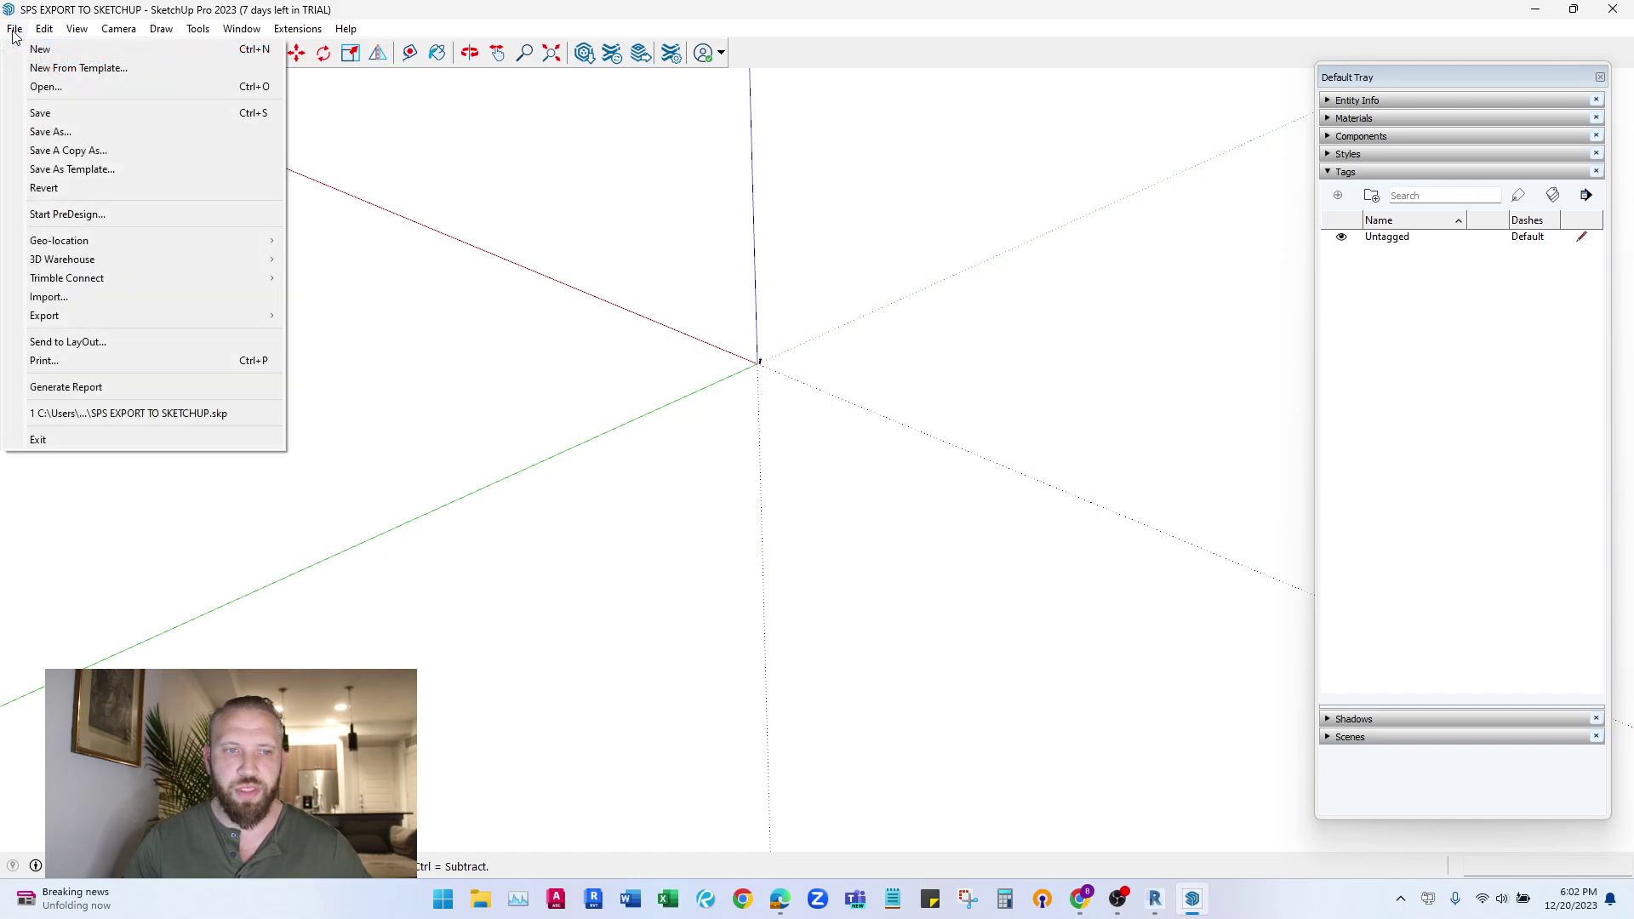
left_click(93, 298)
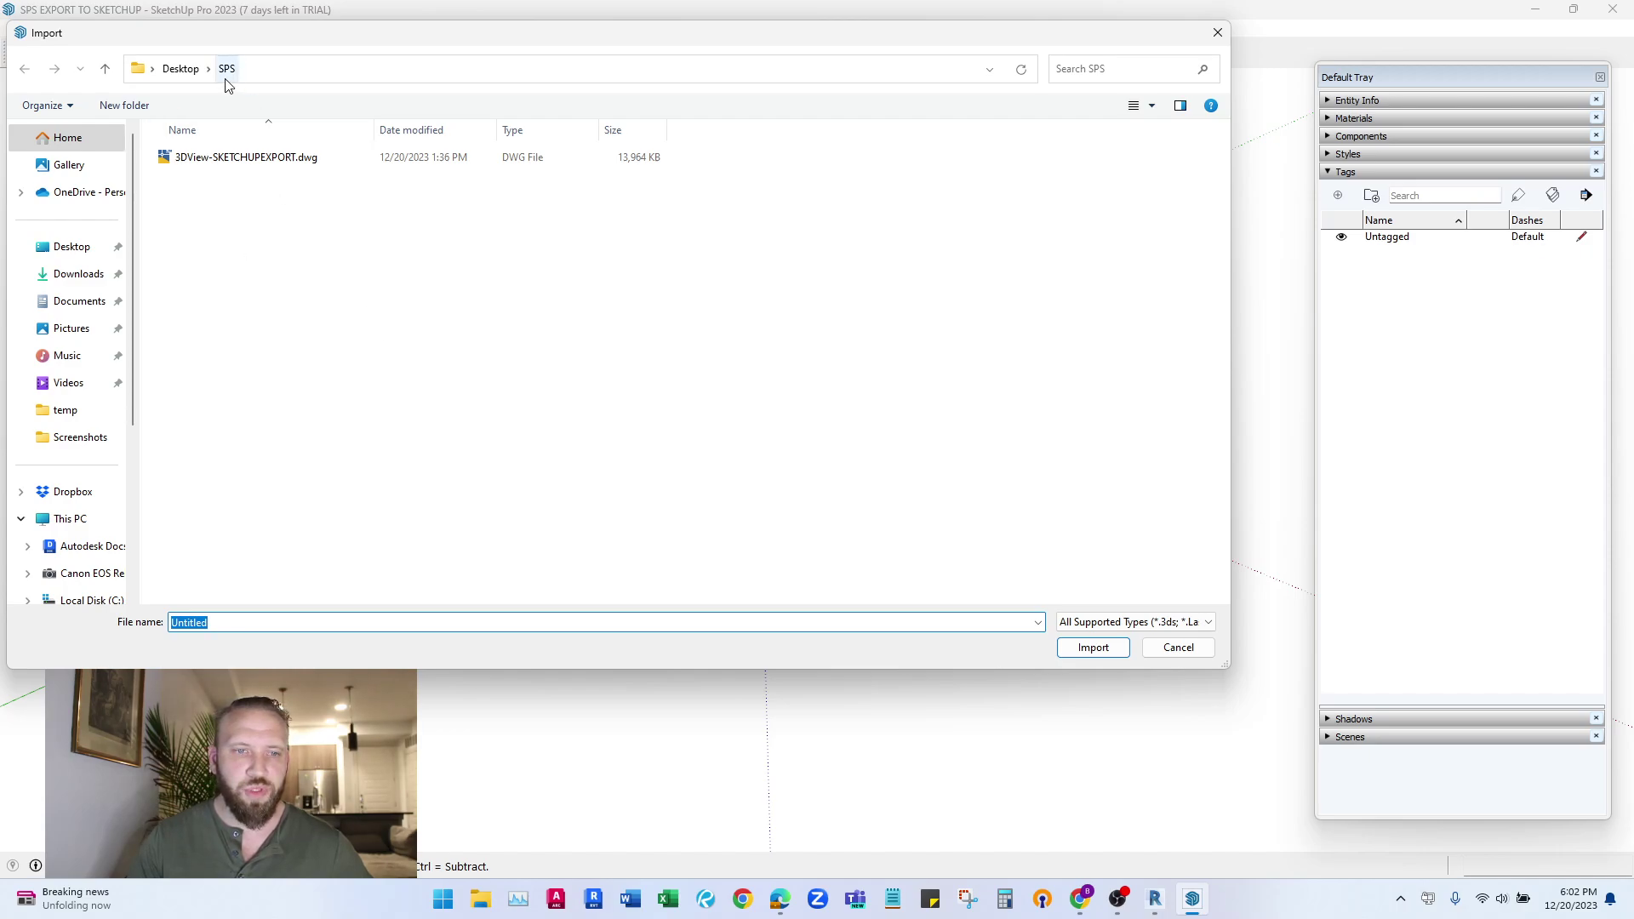
left_click(267, 162)
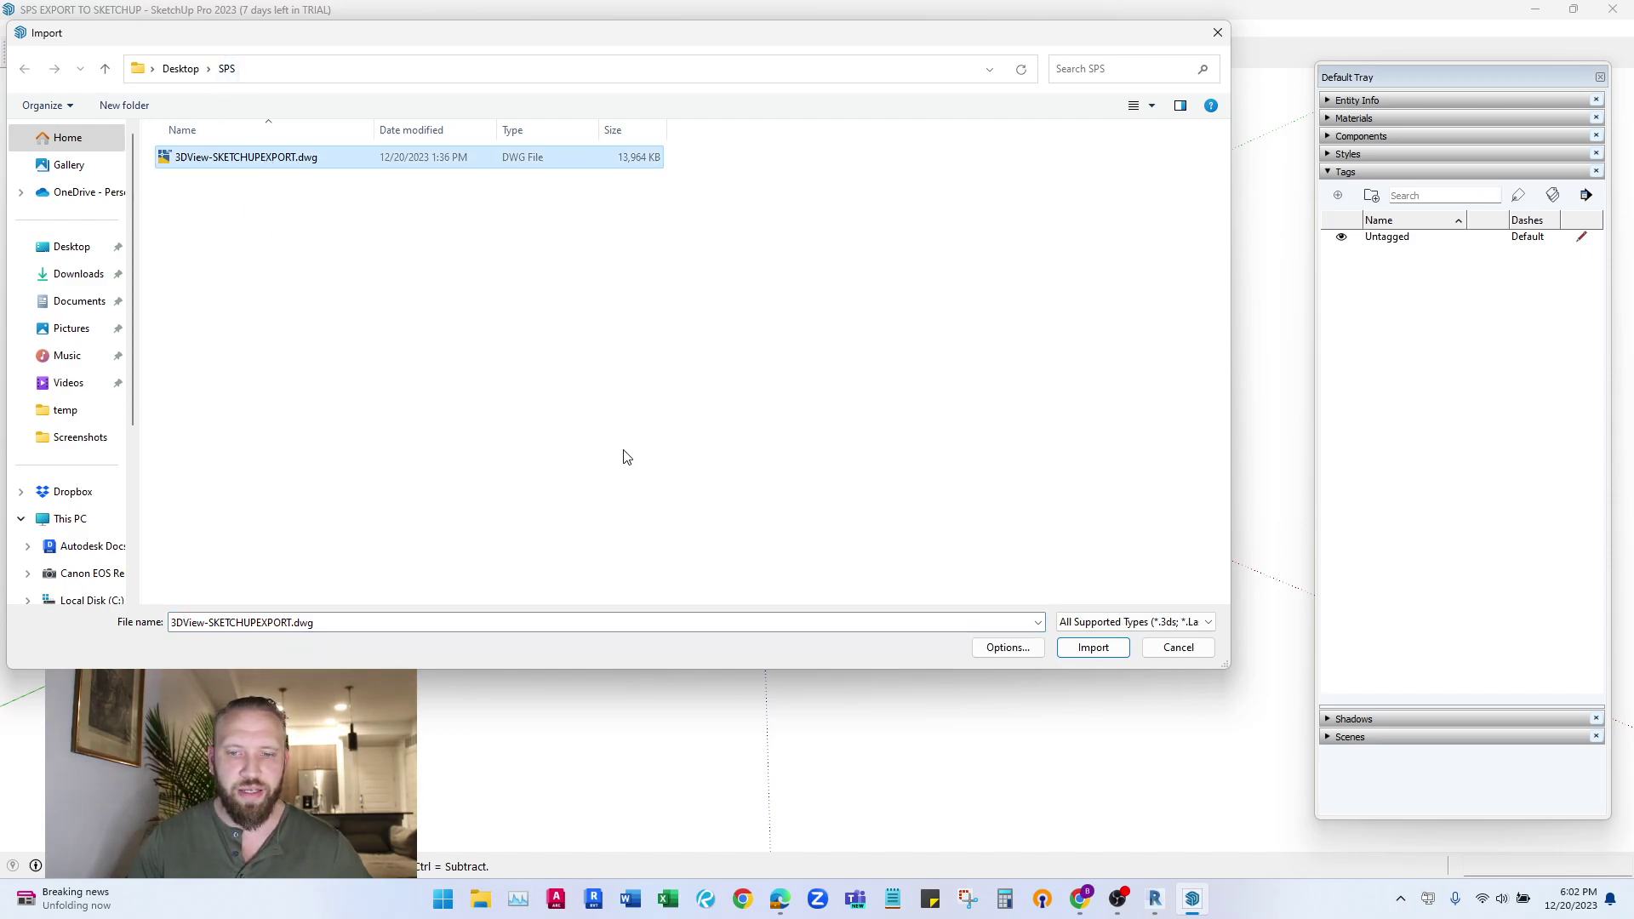
Import the DWG with materials imported, drawing origin preserved and units set to Model Units, and dismiss the import results
left_click(1008, 648)
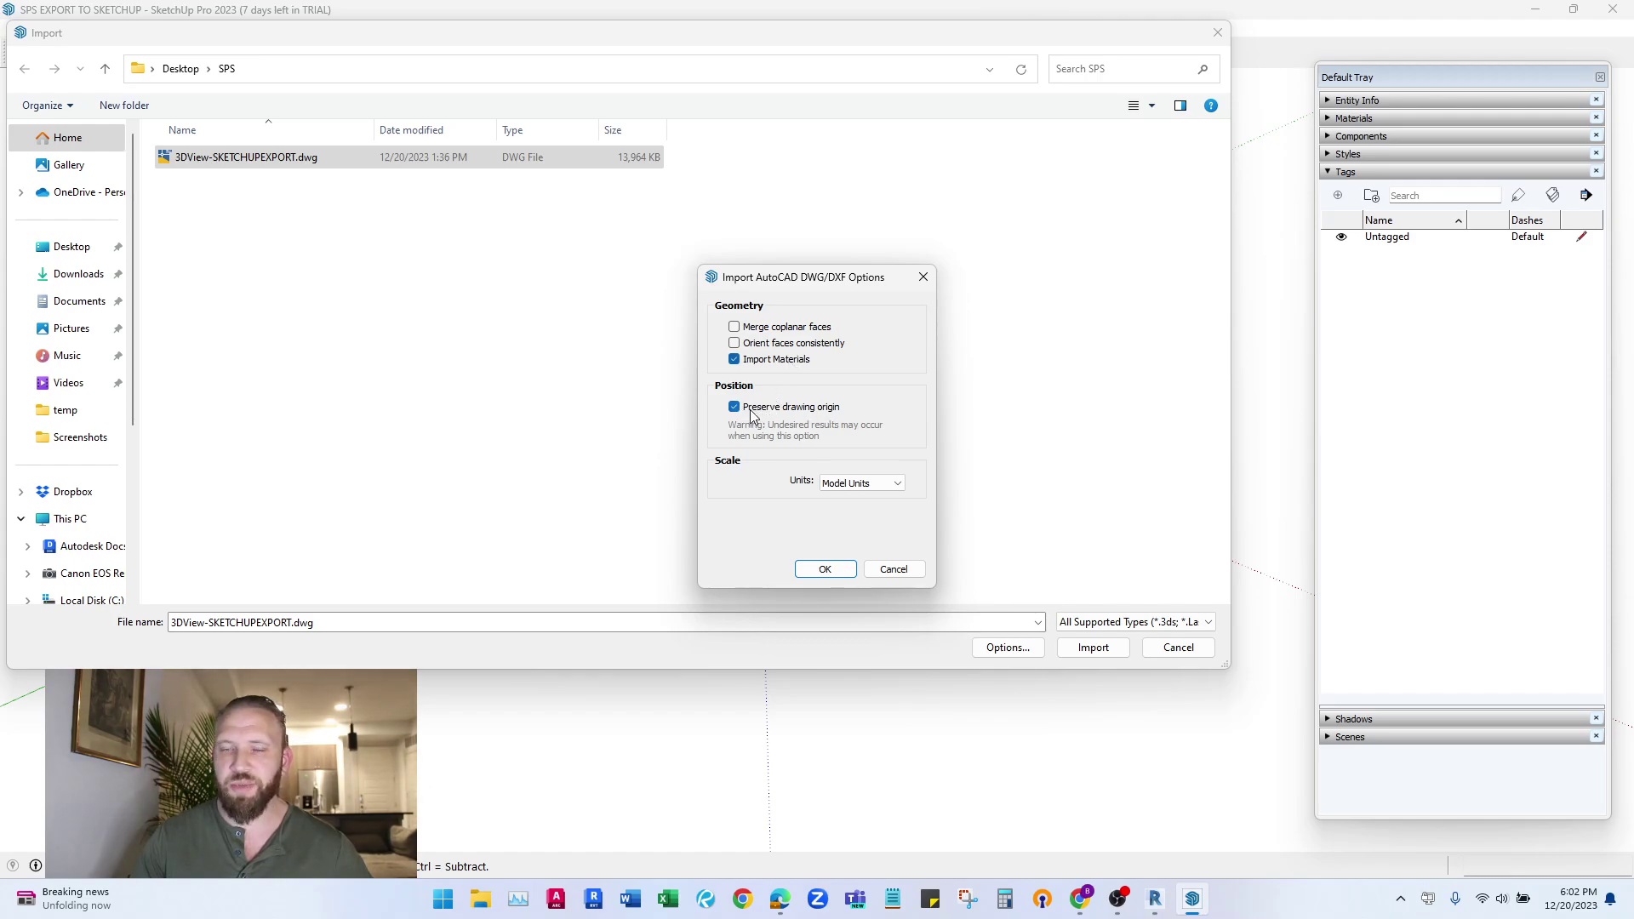
left_click(834, 570)
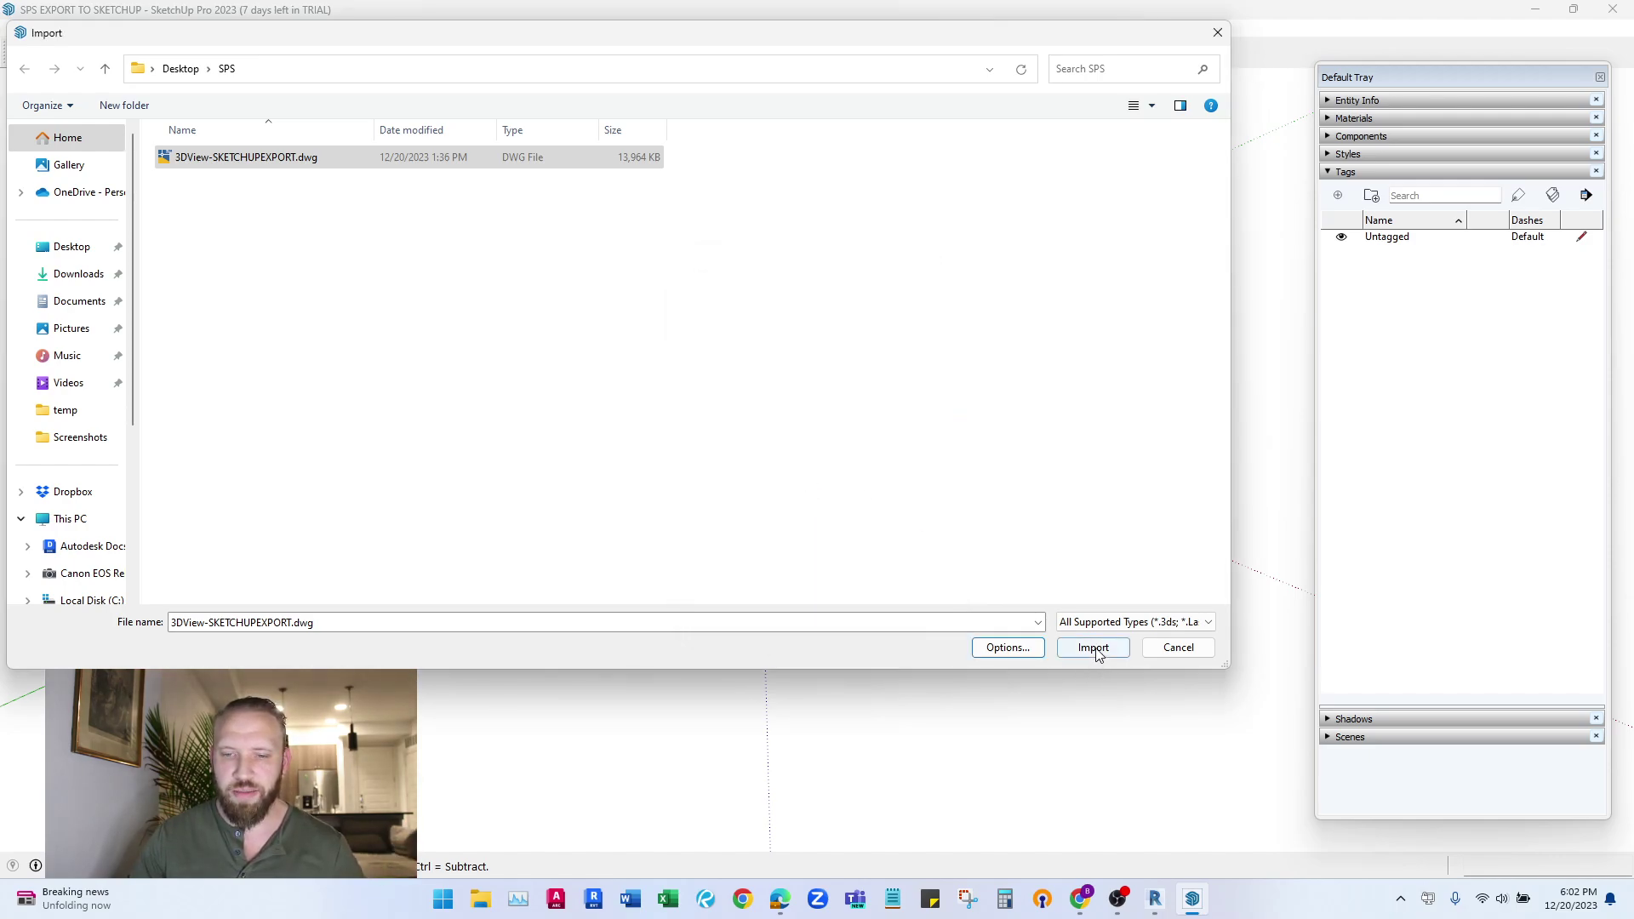
left_click(1025, 652)
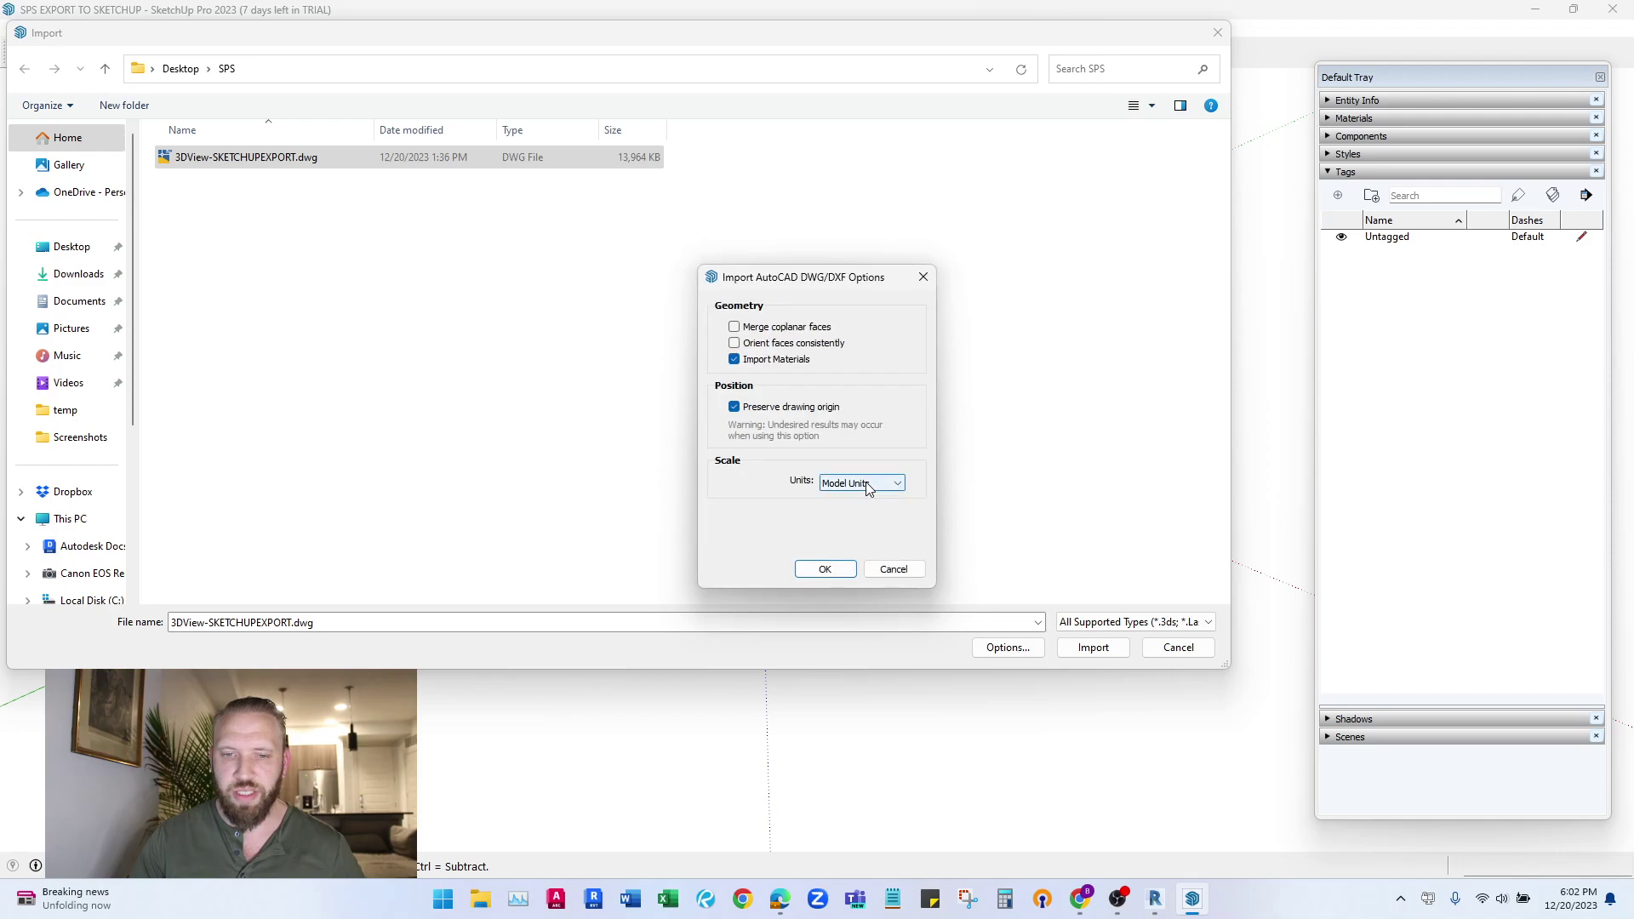
left_click(824, 568)
left_click(1093, 648)
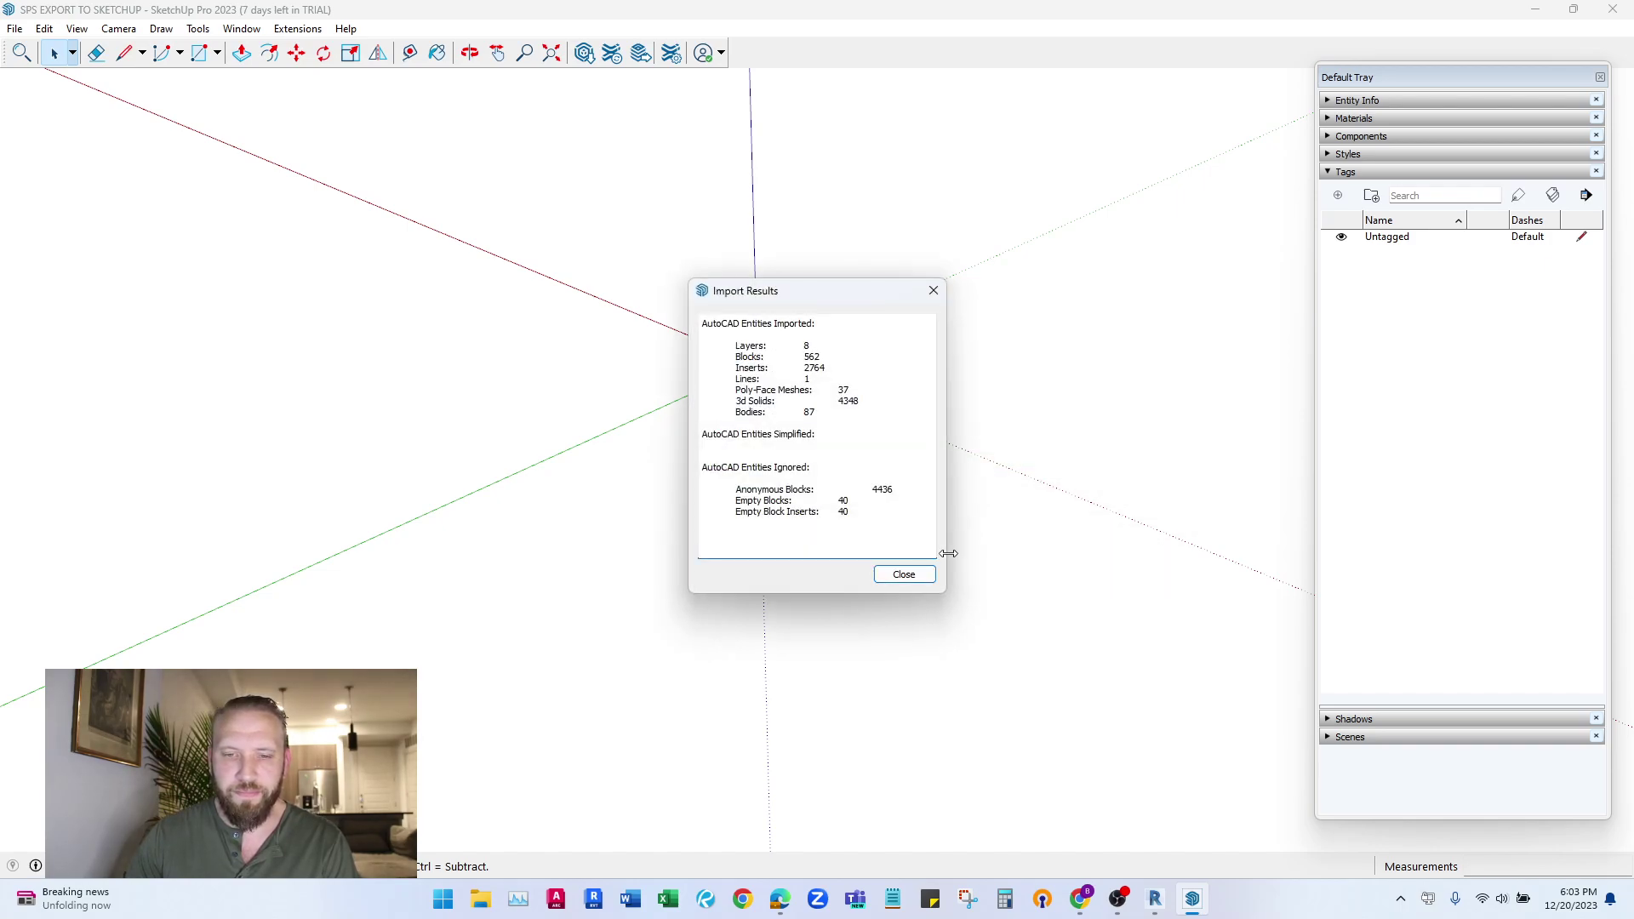
left_click(907, 576)
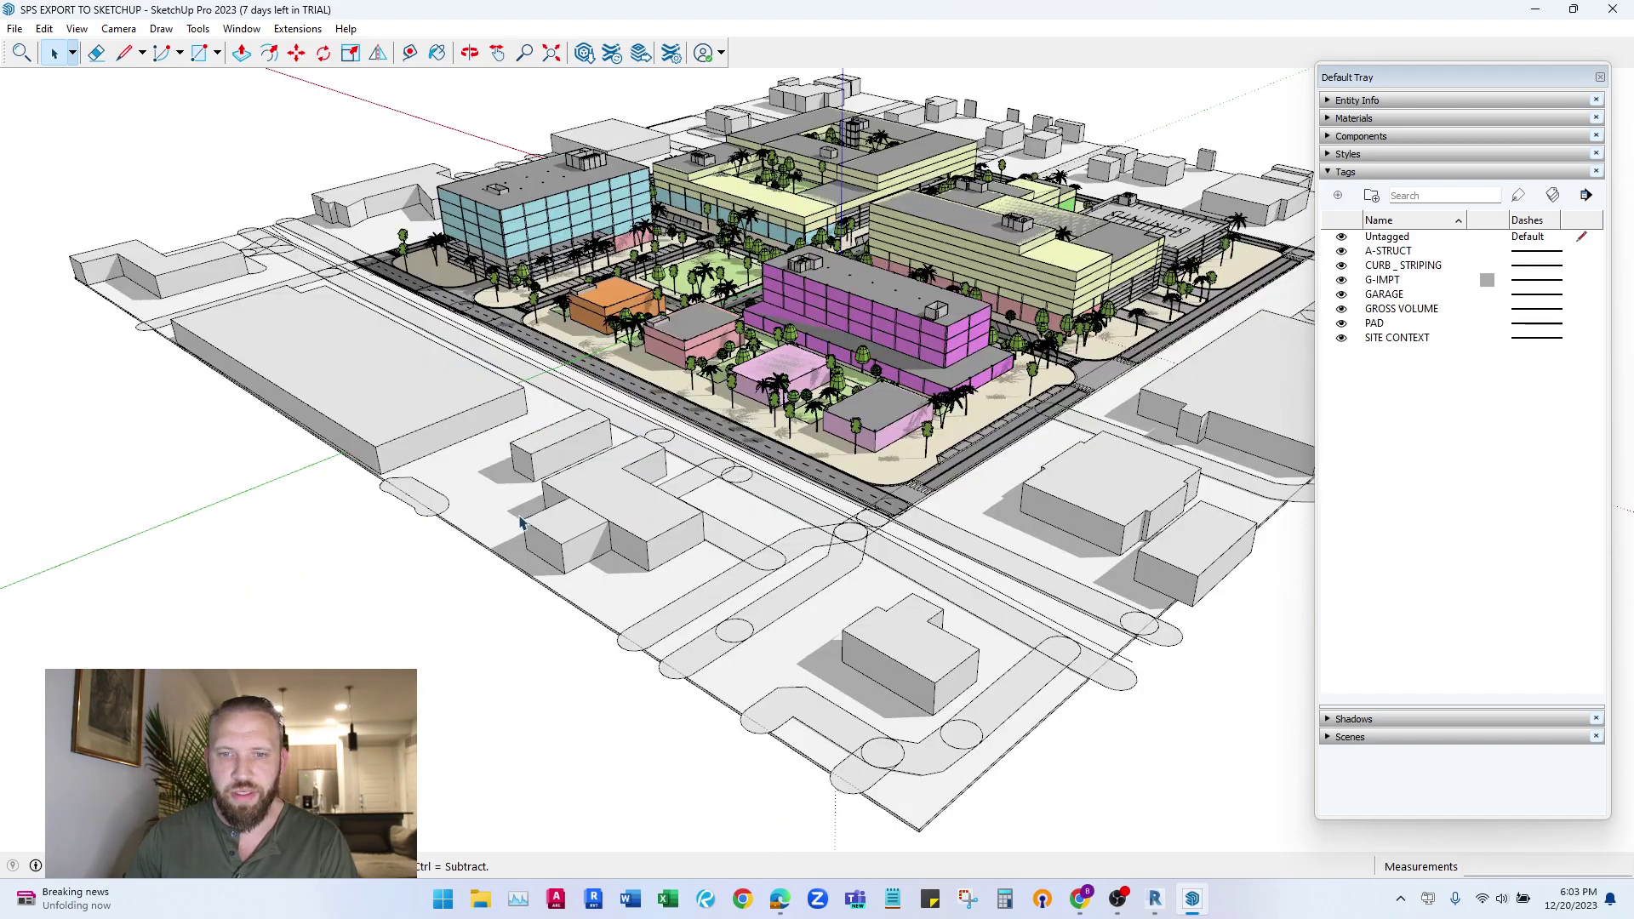
Hide the GROSS VOLUME tag of the imported site model
scroll(750, 371, "down", 2)
scroll(985, 138, "up", 3)
scroll(748, 255, "down", 3)
middle_click_drag(813, 268, 868, 296)
left_click(1408, 310)
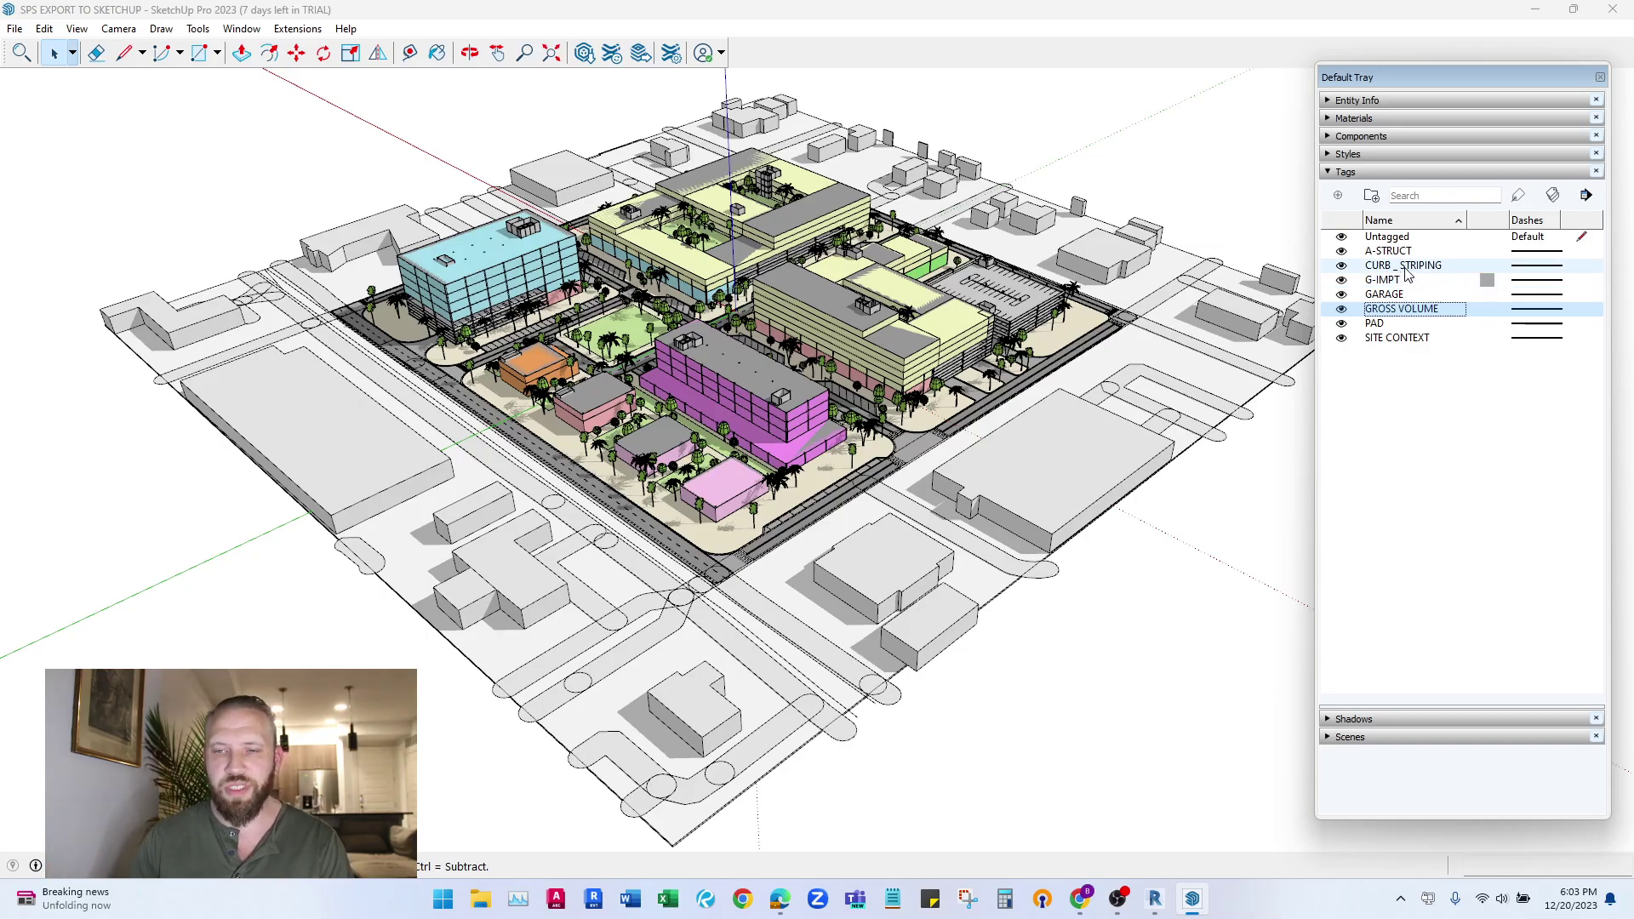
left_click(1342, 310)
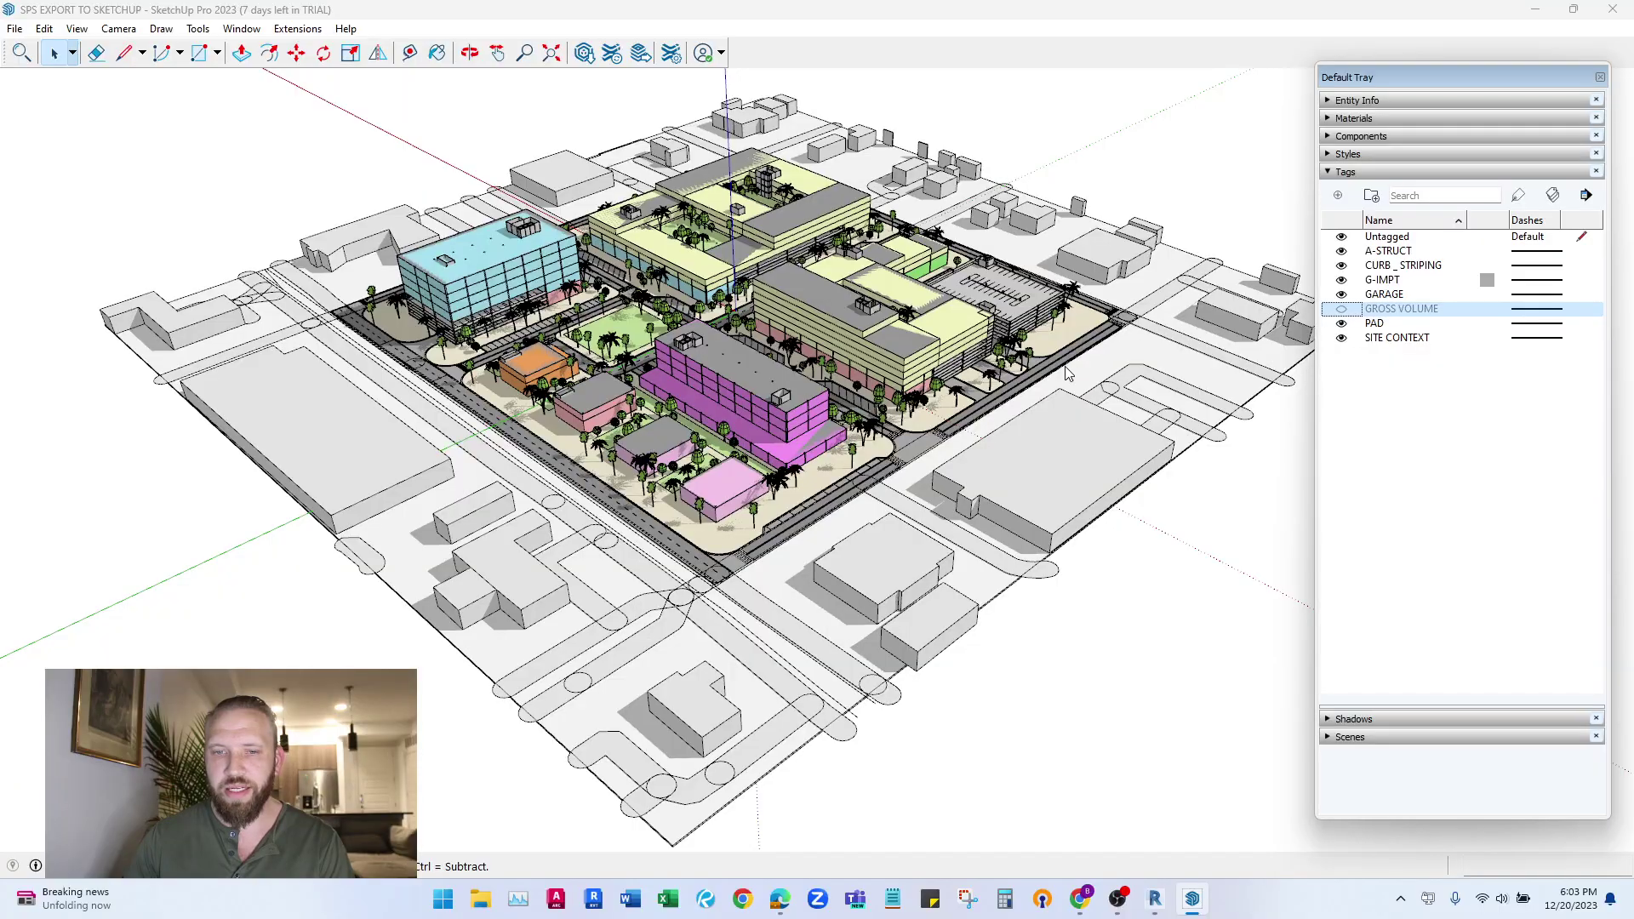
Examine the building structures, streets and trees of the imported model up close and from several sides
middle_click_drag(851, 315, 722, 370)
scroll(722, 369, "up", 3)
middle_click_drag(679, 474, 536, 349)
scroll(612, 335, "up", 3)
middle_click_drag(644, 347, 1123, 362)
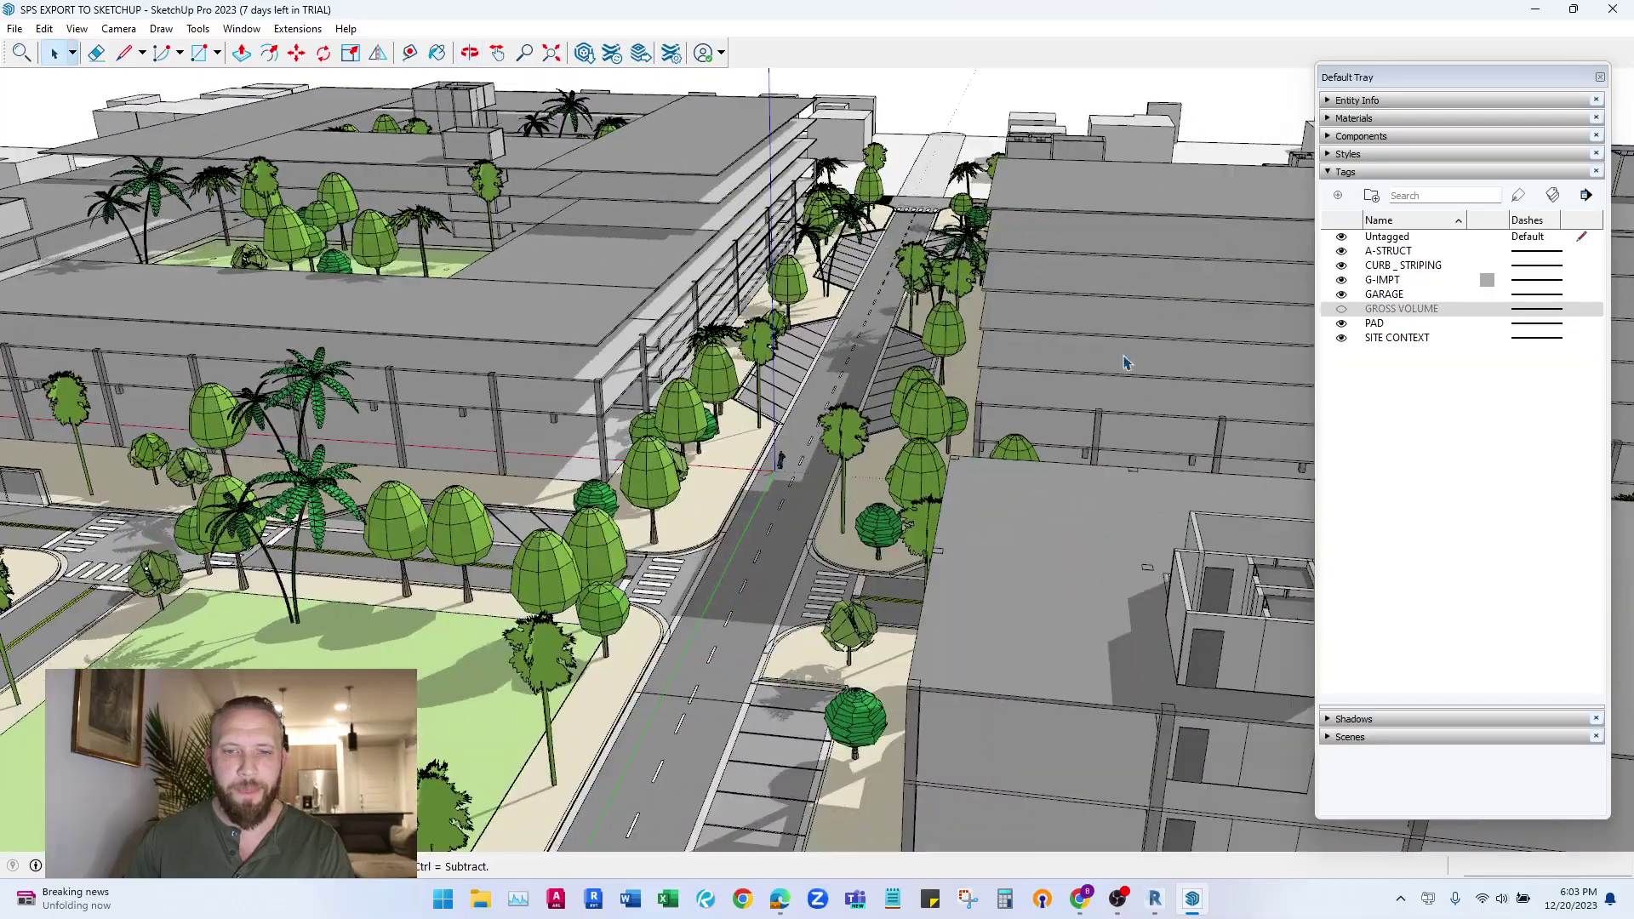
scroll(754, 343, "down", 2)
middle_click_drag(608, 394, 788, 310)
scroll(789, 310, "down", 2)
mouse_move(536, 332)
middle_mouse_down()
mouse_move(671, 429)
mouse_move(361, 417)
middle_mouse_up()
scroll(670, 428, "down", 5)
scroll(647, 400, "up", 3)
middle_click_drag(681, 408, 510, 400)
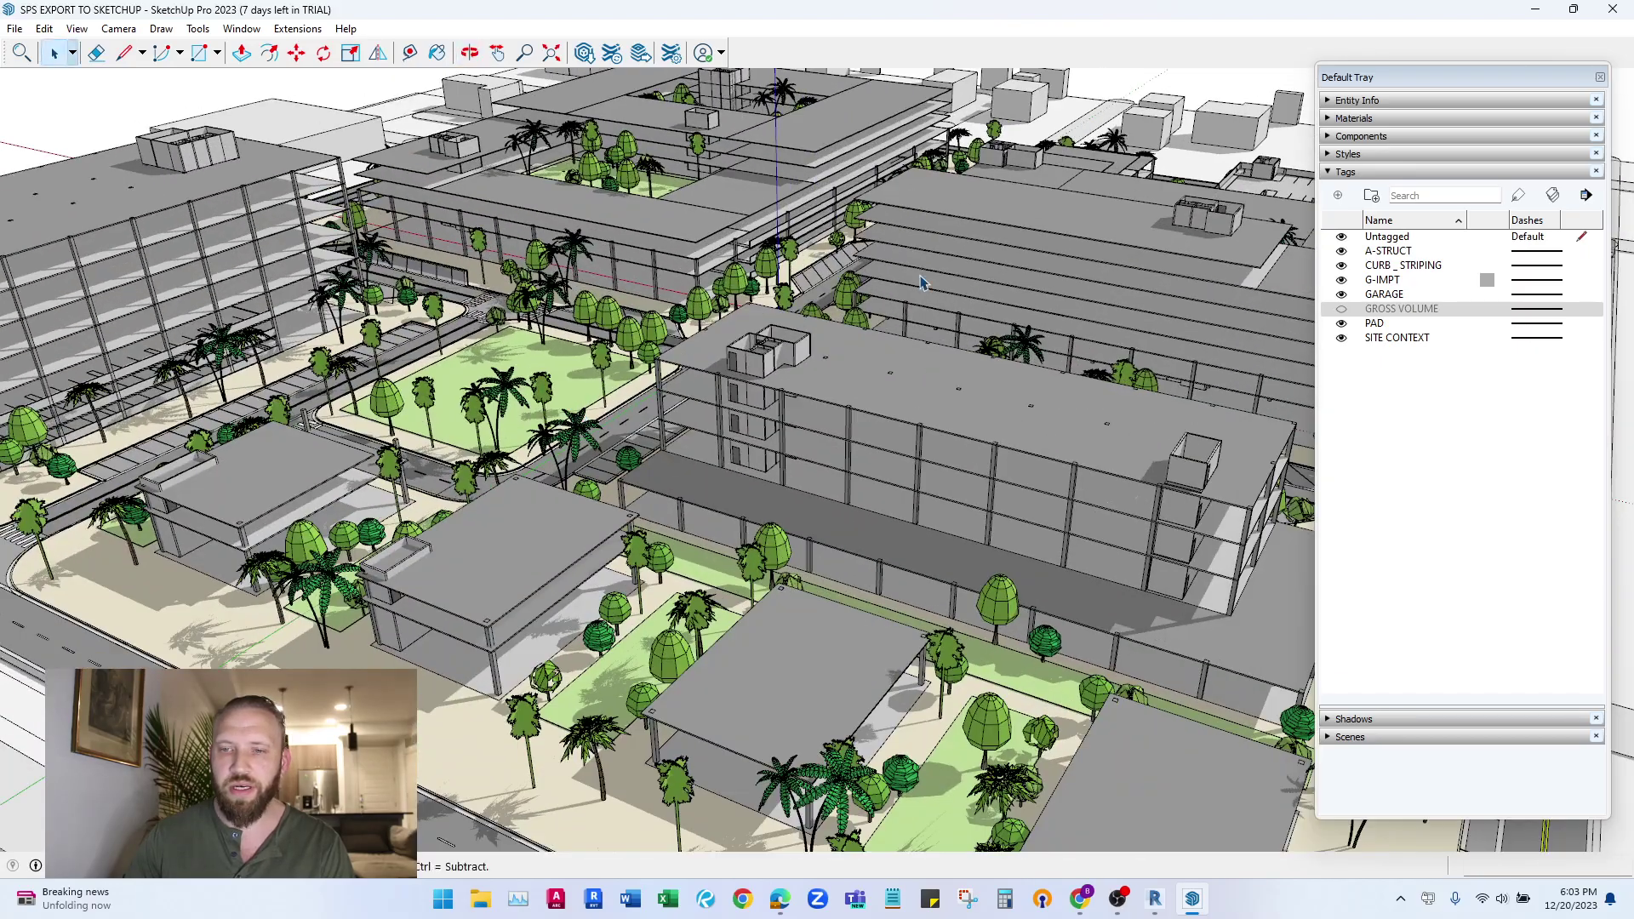
Hide the A-STRUCT tag and show the GROSS VOLUME tag to display only the colored building masses
left_click(1341, 251)
left_click(1341, 309)
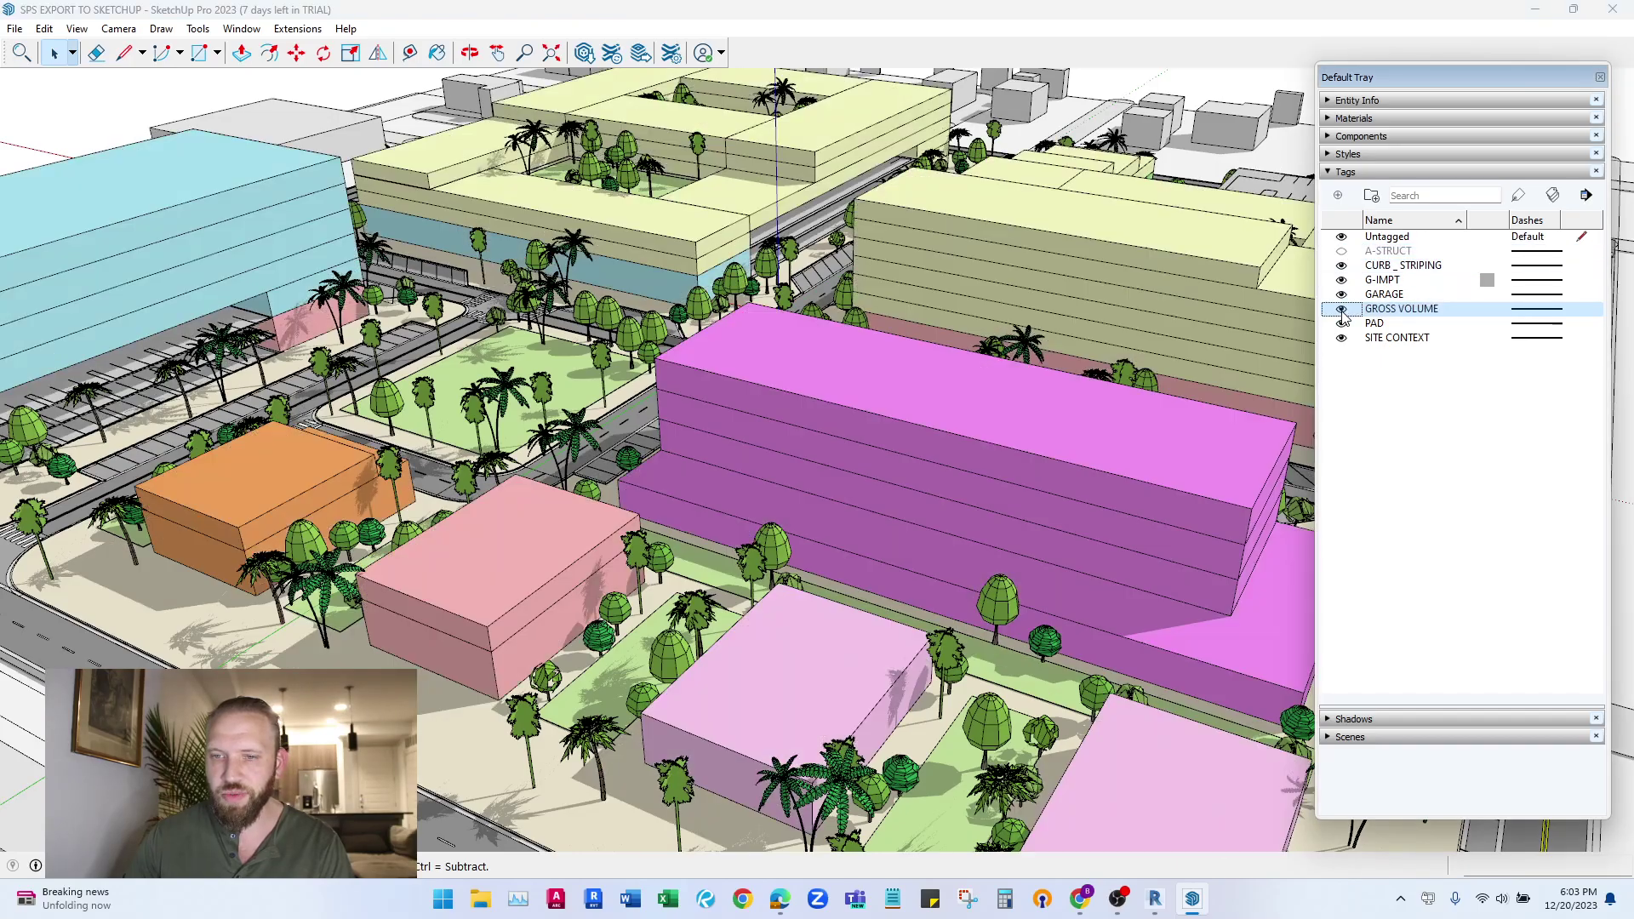
scroll(456, 534, "down", 5)
middle_click_drag(638, 416, 696, 406)
scroll(527, 422, "up", 3)
scroll(715, 302, "down", 2)
middle_click_drag(749, 474, 755, 467)
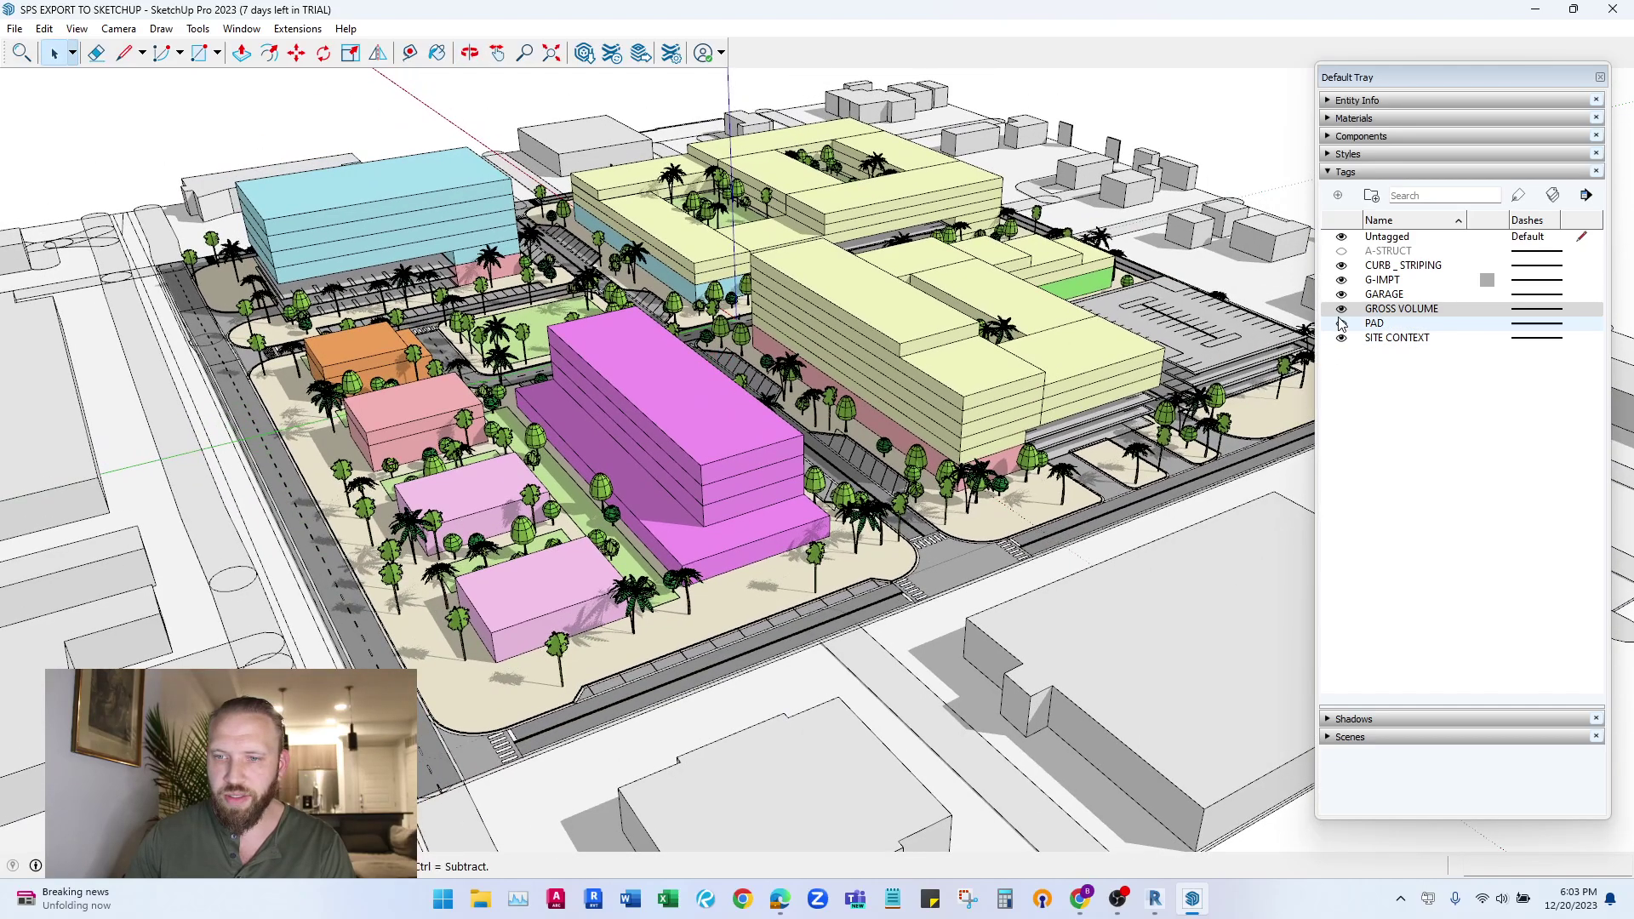
Hide the G-IMPT tag with the trees and the CURB _ STRIPING tag
left_click(1362, 281)
left_click(1342, 281)
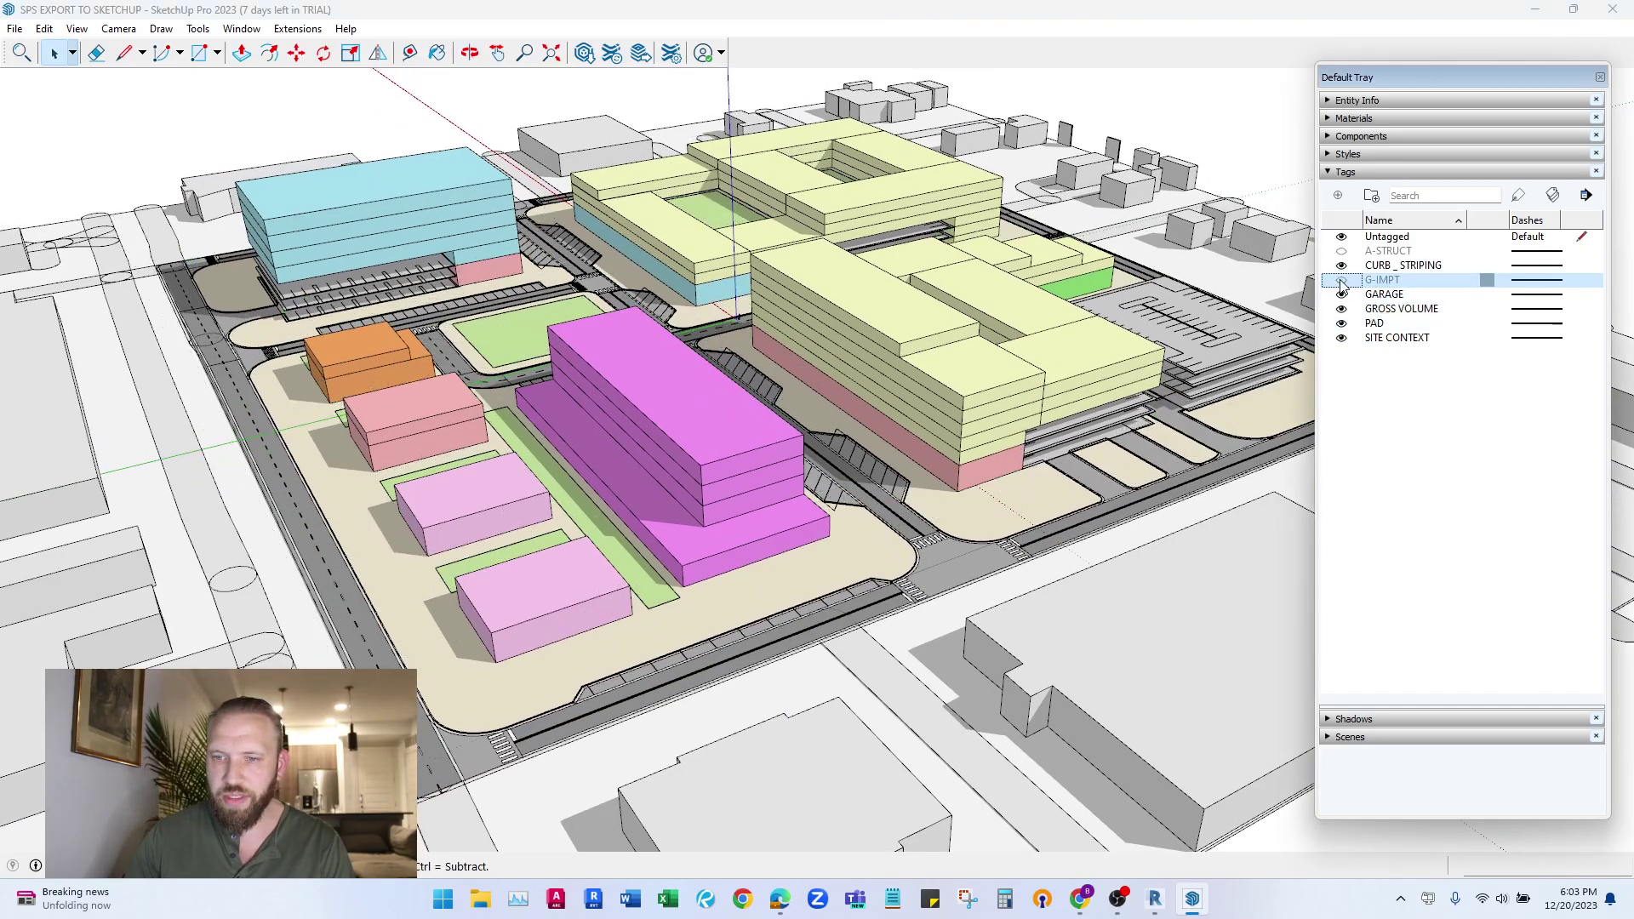
middle_click_drag(700, 468, 750, 476)
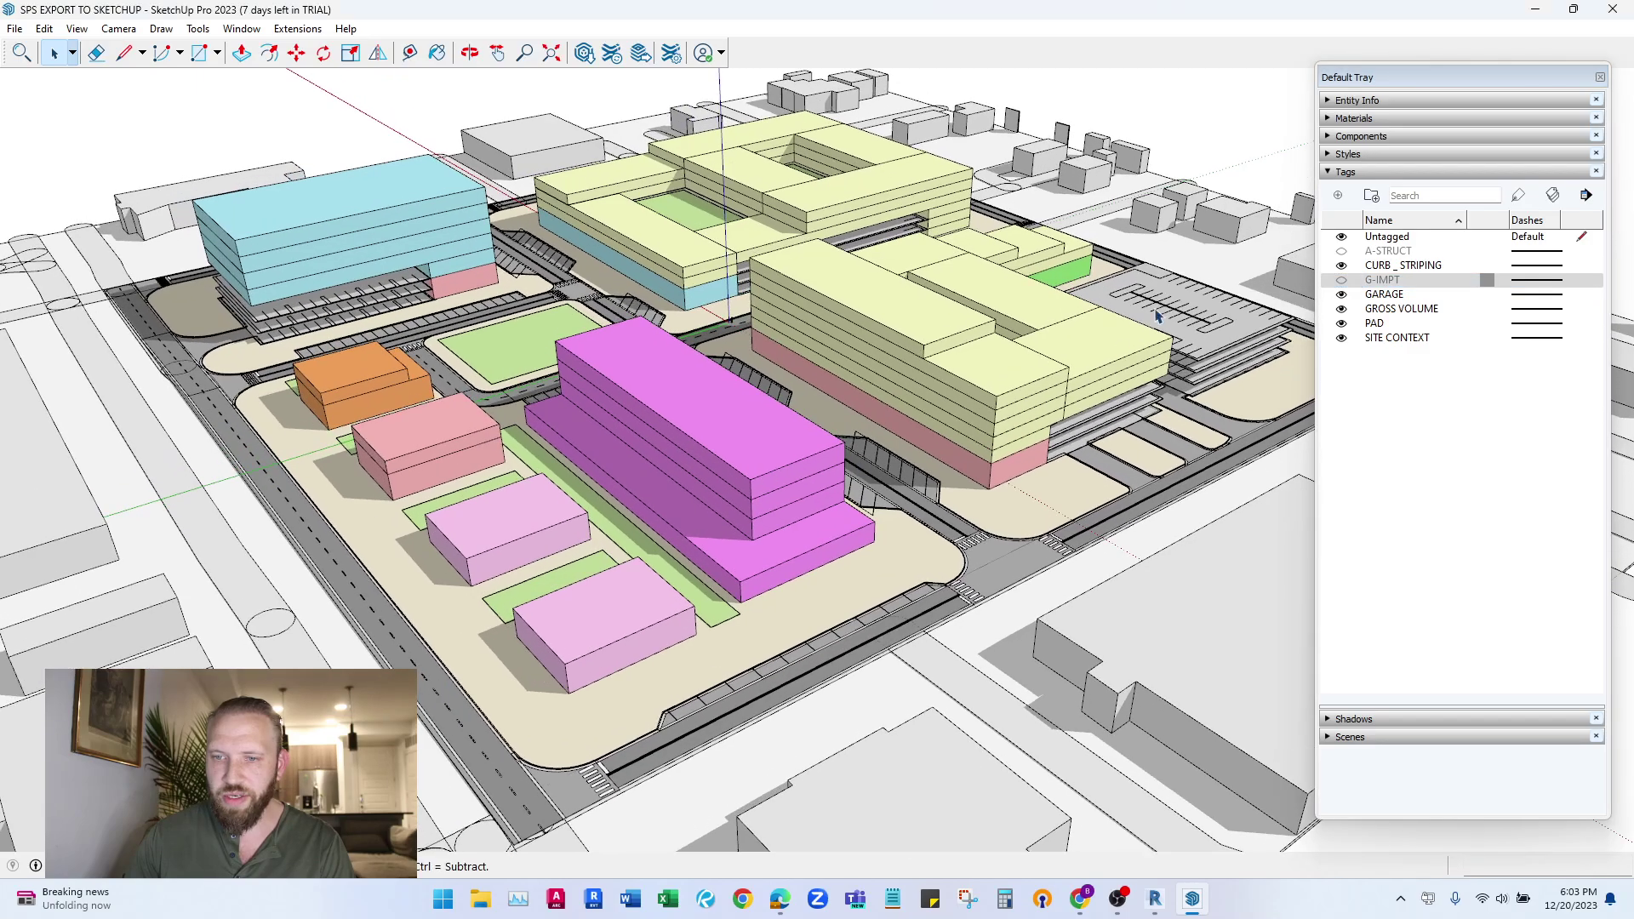
left_click(1340, 266)
scroll(901, 317, "down", 3)
middle_click_drag(900, 317, 830, 387)
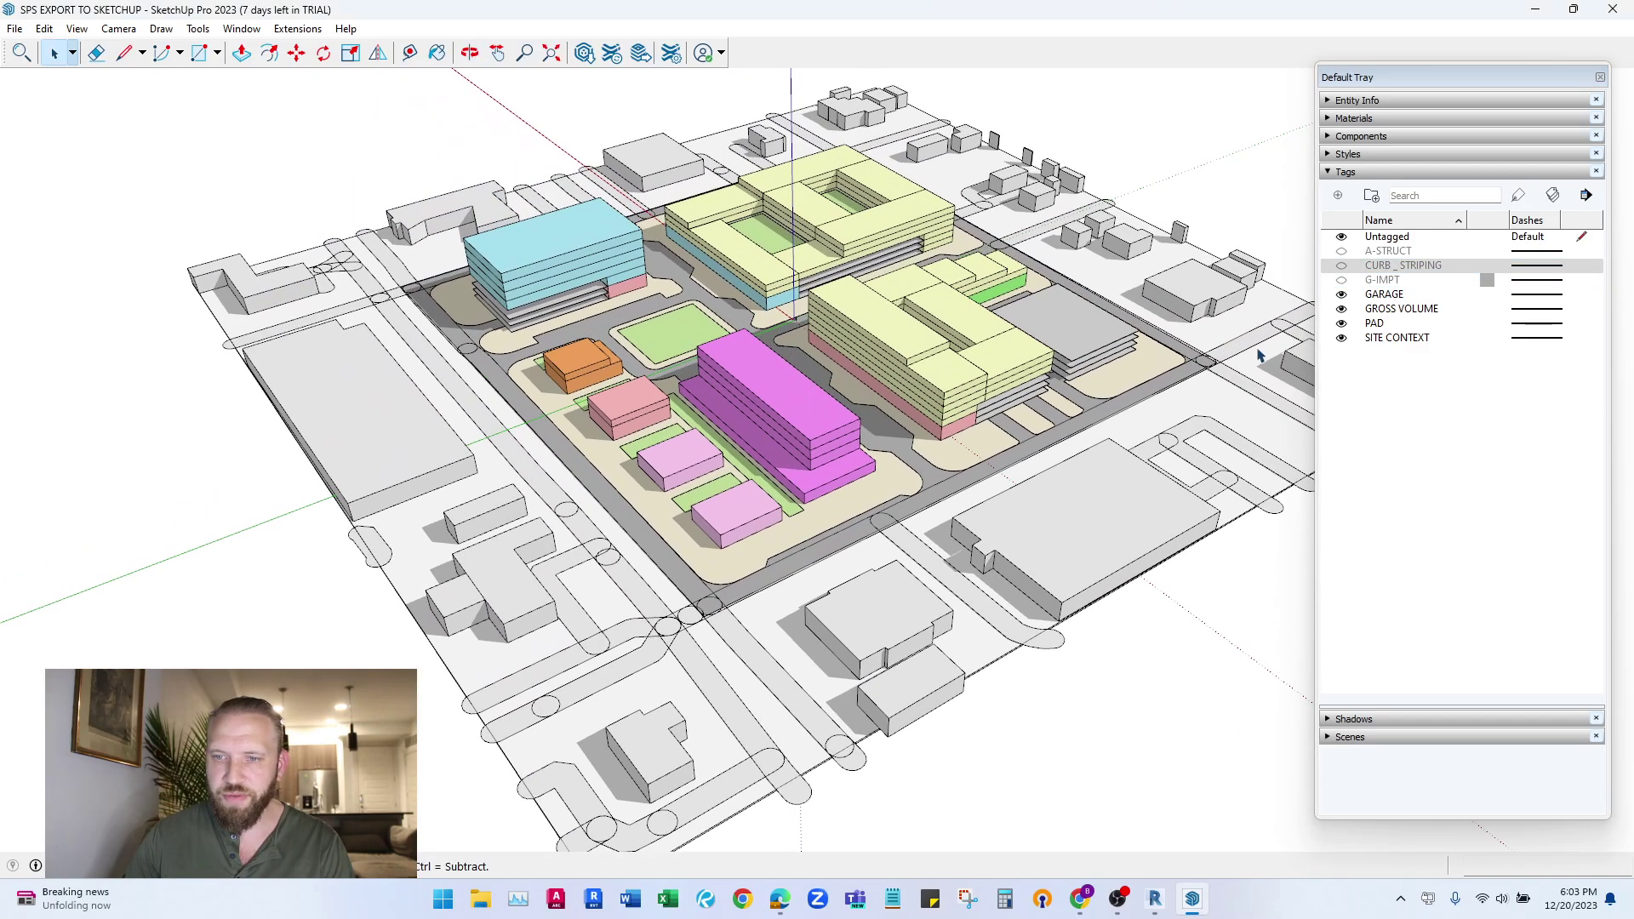
Toggle the SITE CONTEXT tag off and on, and show the G-IMPT, CURB _ STRIPING and A-STRUCT tags again
left_click(1342, 340)
left_click(1342, 339)
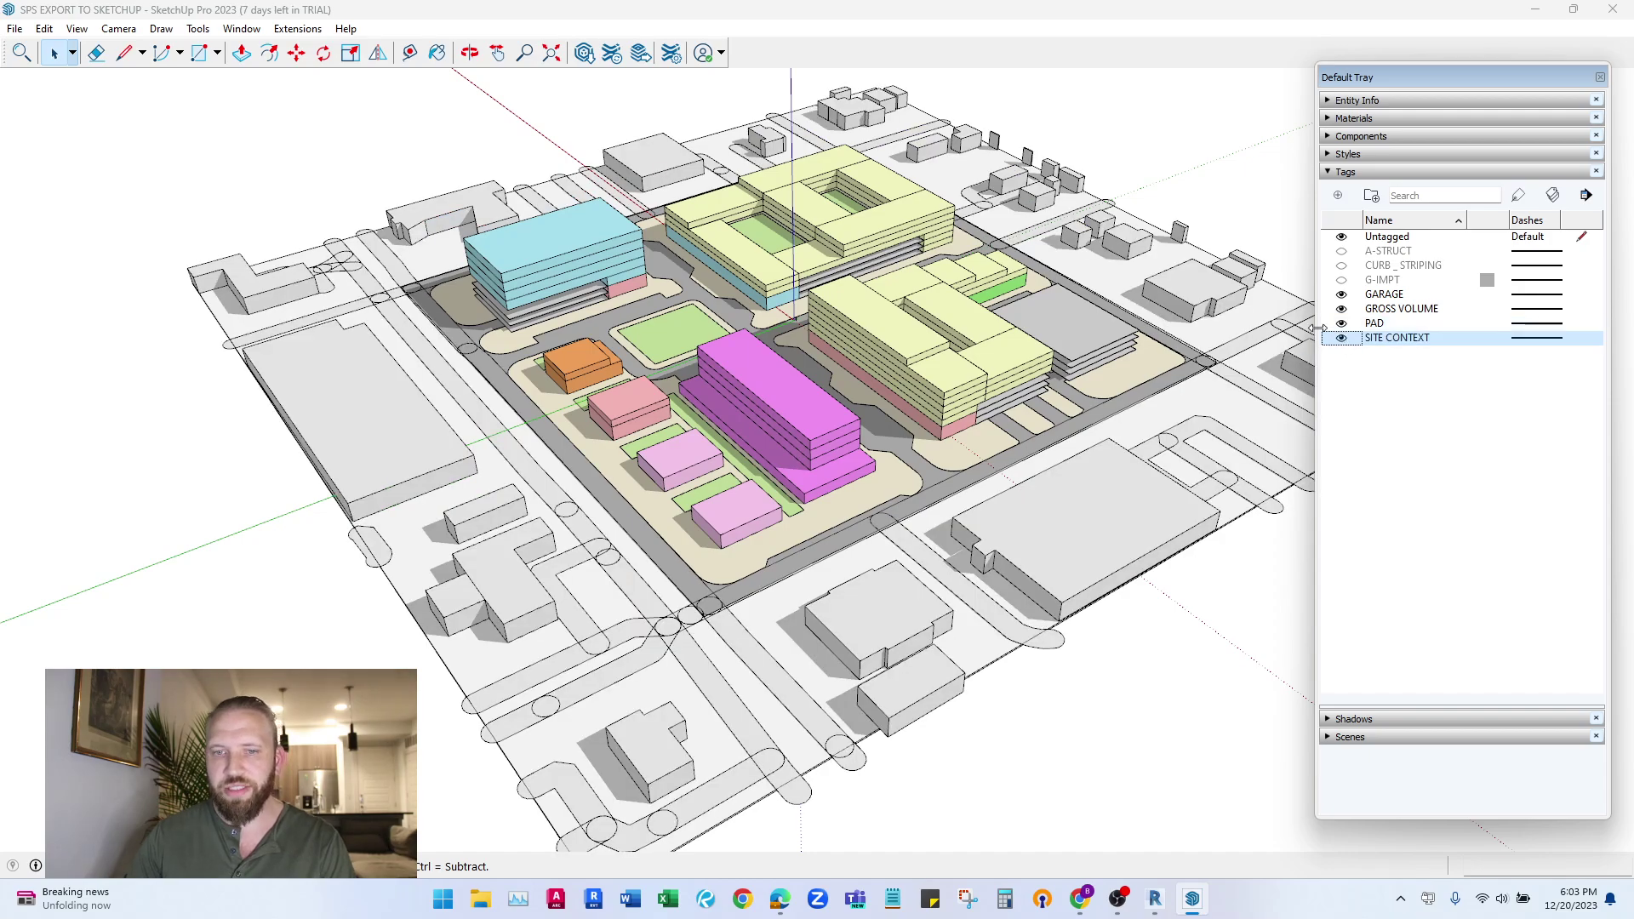
left_click(1342, 280)
left_click(1342, 280)
left_click(1342, 266)
left_click(1342, 251)
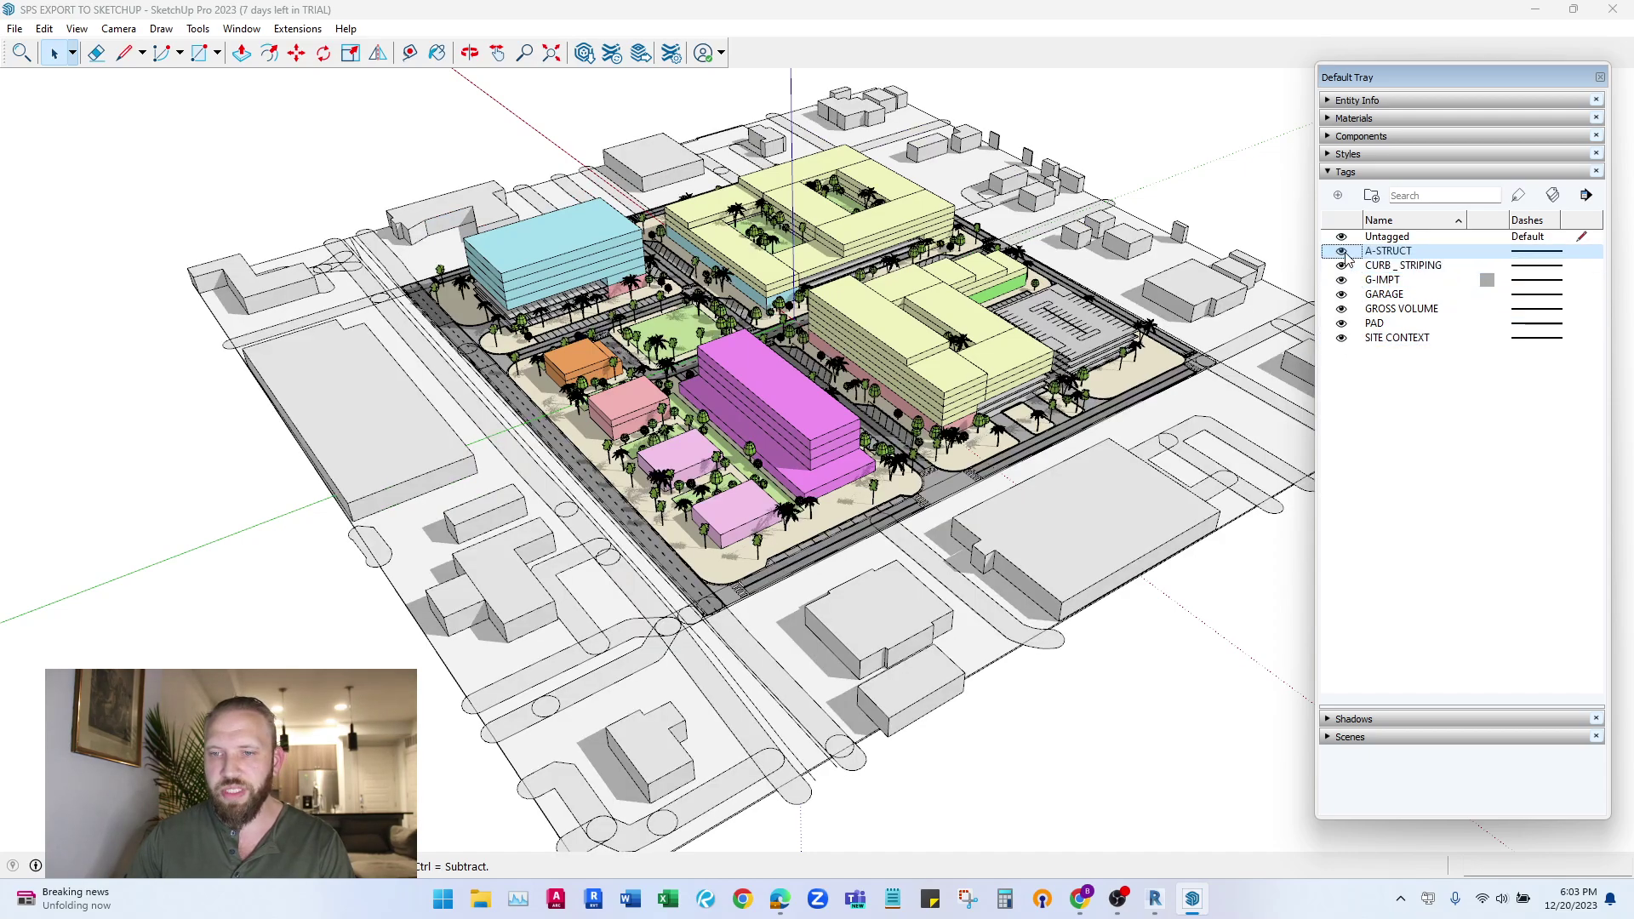
middle_click_drag(856, 330, 879, 308)
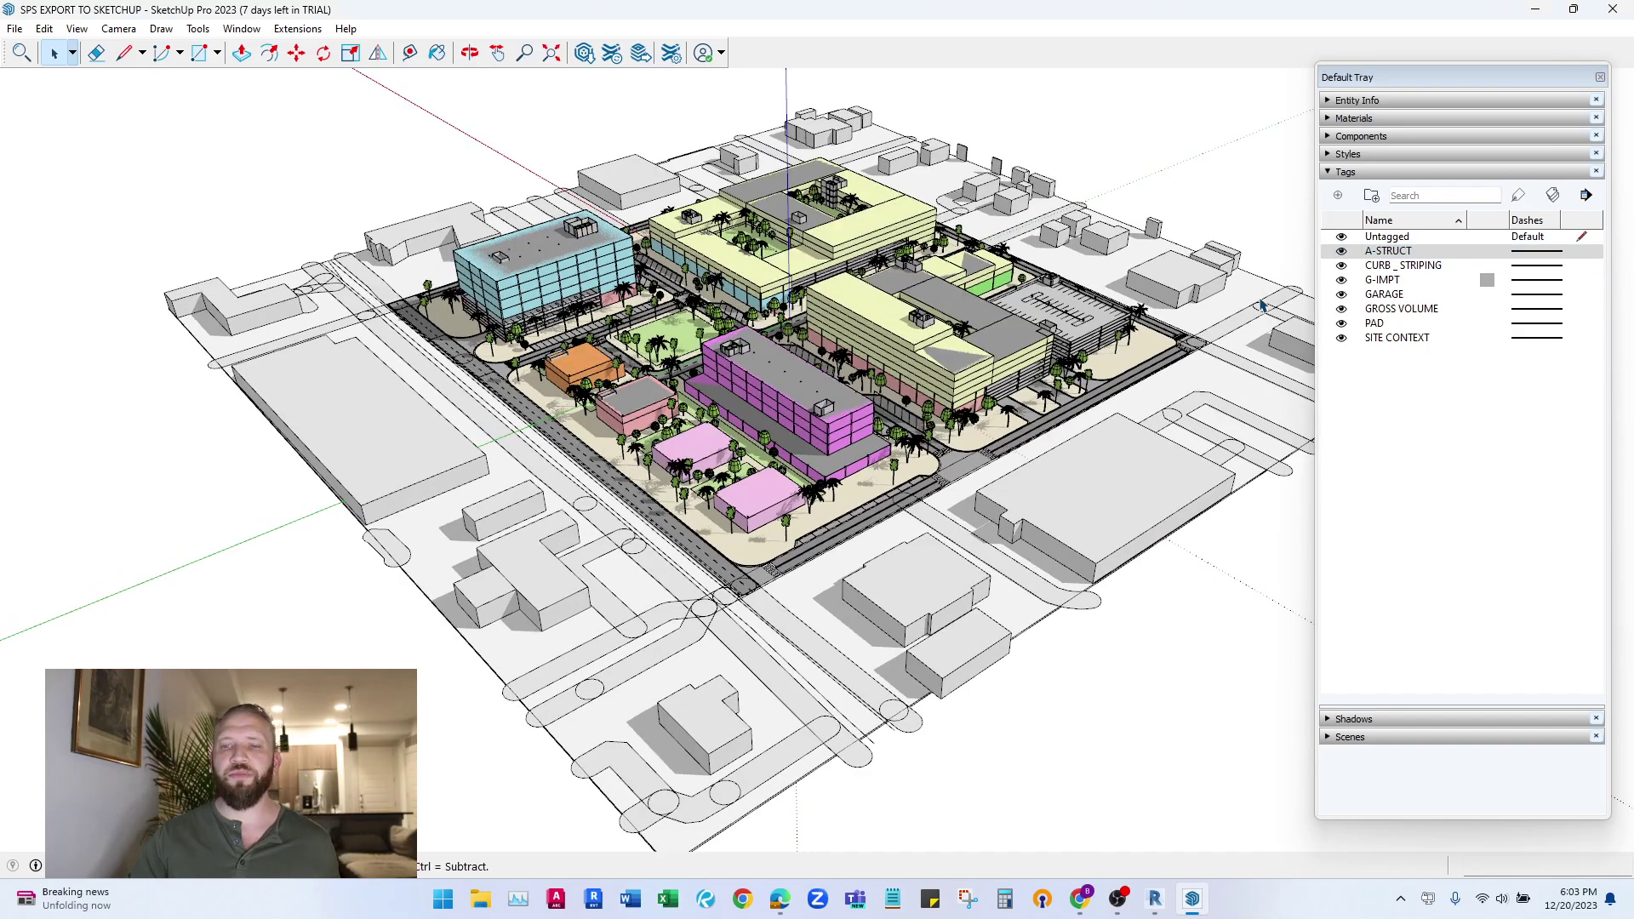
Hide the GROSS VOLUME tag so that the model displays the building structures without the colored masses
left_click(1341, 309)
middle_click_drag(740, 356, 779, 314)
scroll(779, 314, "up", 1)
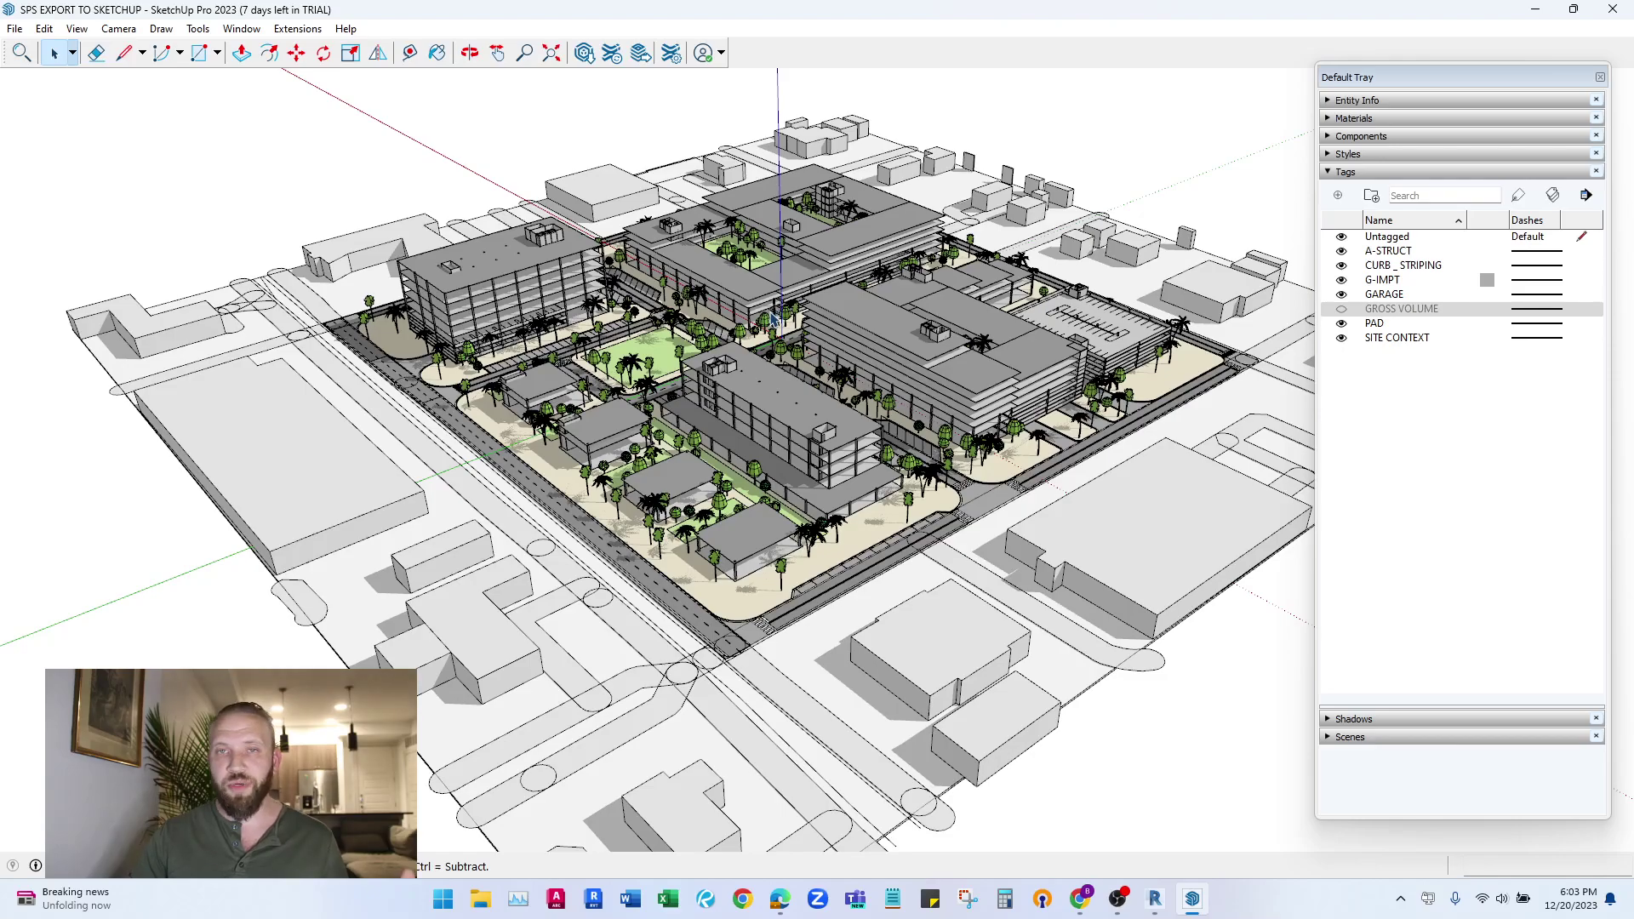
scroll(642, 343, "down", 5)
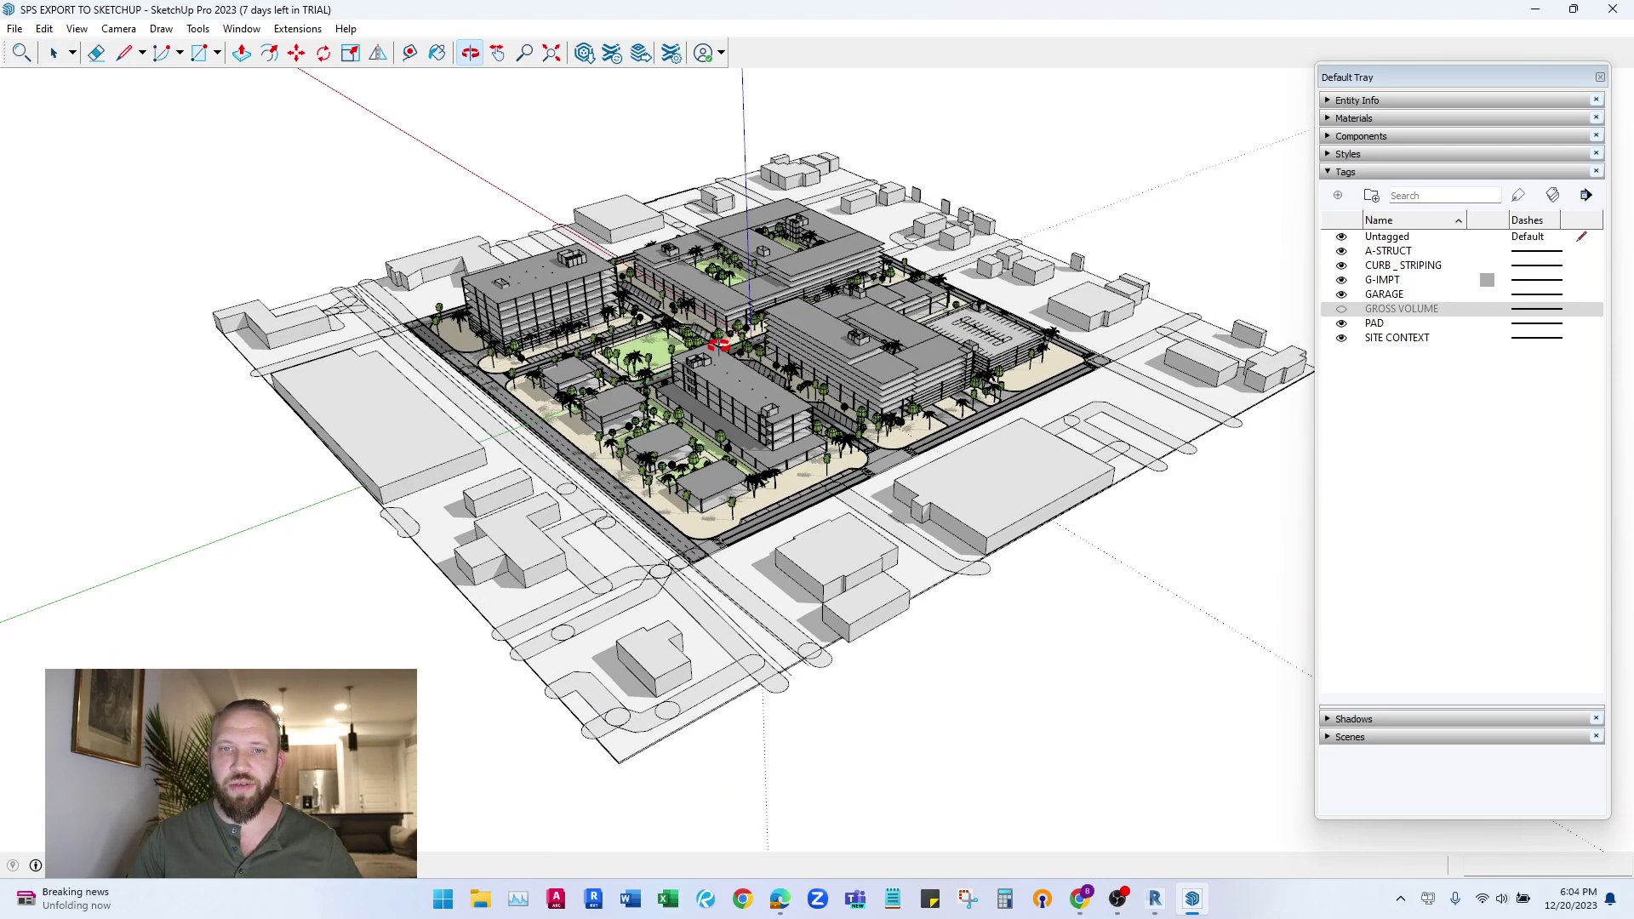